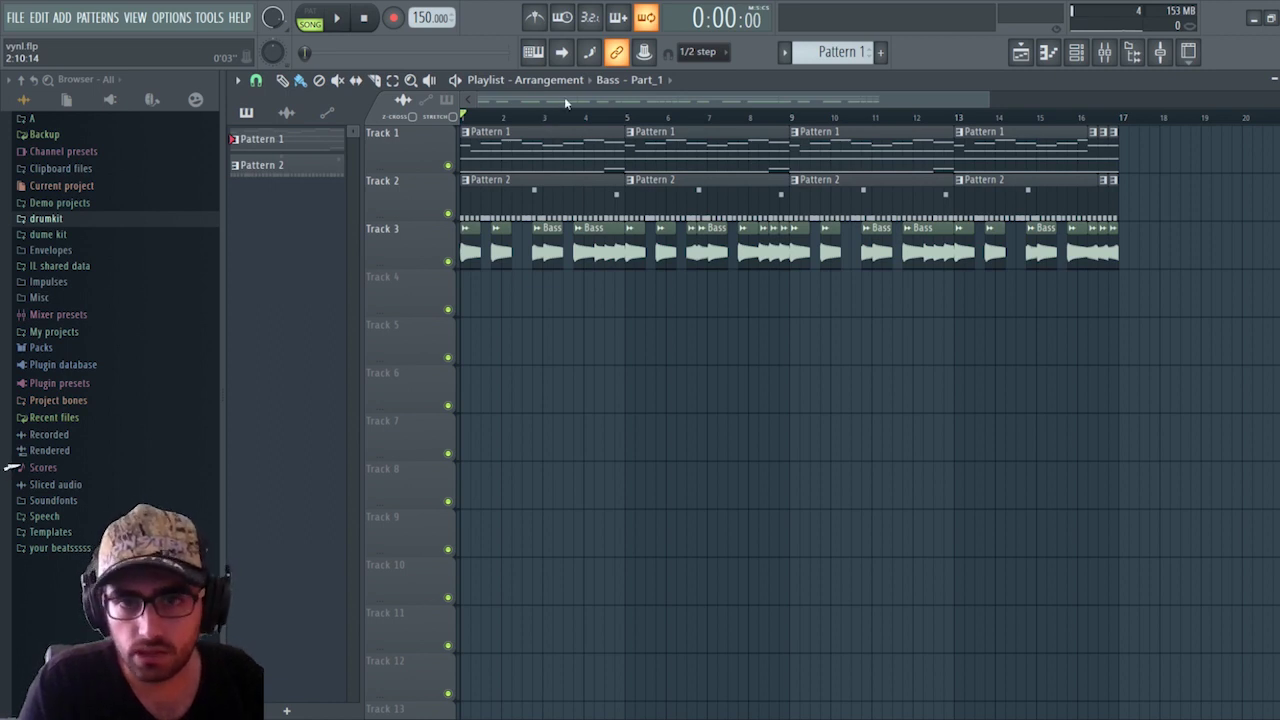
Step: Select the Pattern 1 clips on Track 1 and the Pattern 2 clips on Track 2 in the playlist
scroll(571, 106, down, 4)
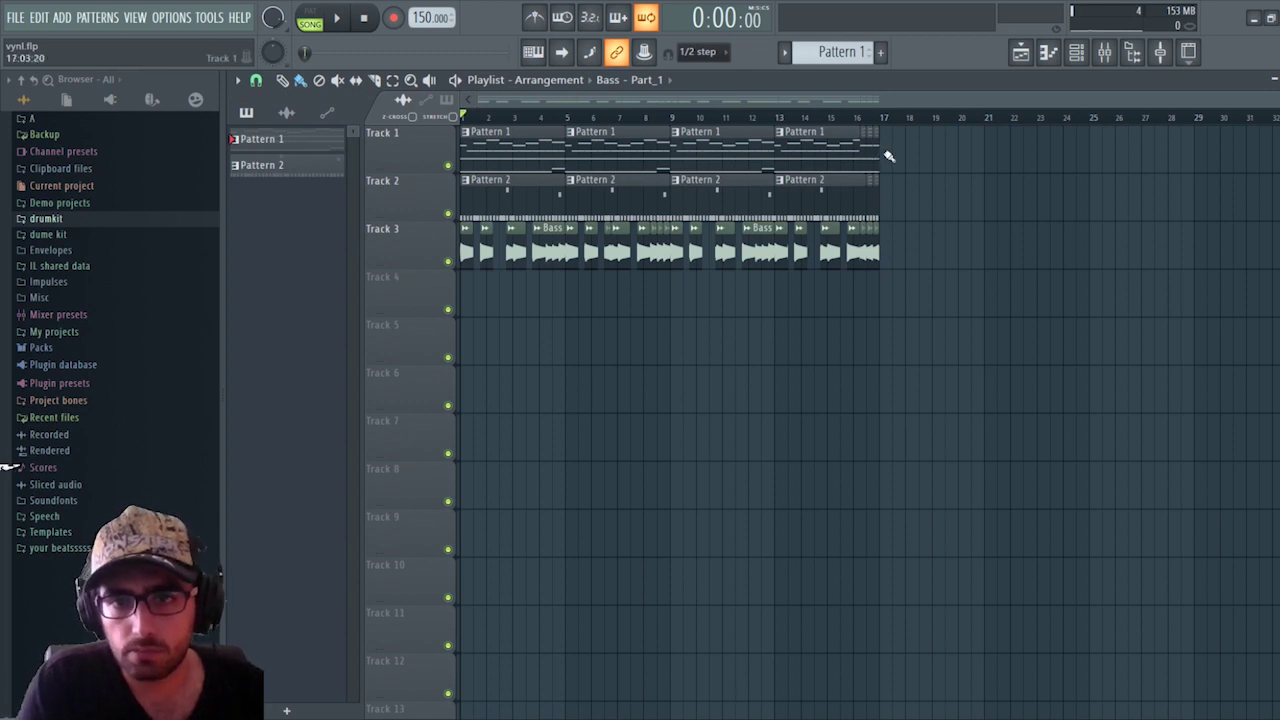
drag(889, 154, 460, 126)
drag(920, 220, 446, 191)
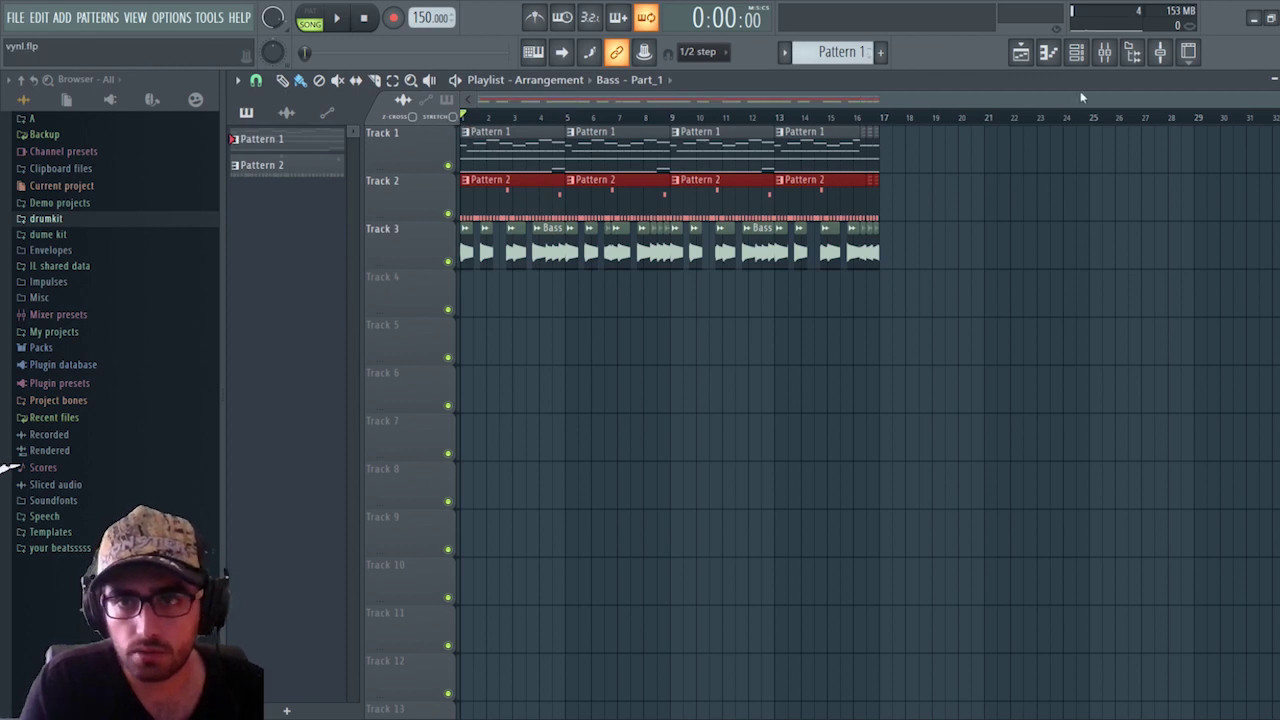
Step: Open the mixer and set iZotope Vinyl's Mechanical Noise, Wear, Dust and Scratch faders on FL Keys to minimum
click(1104, 52)
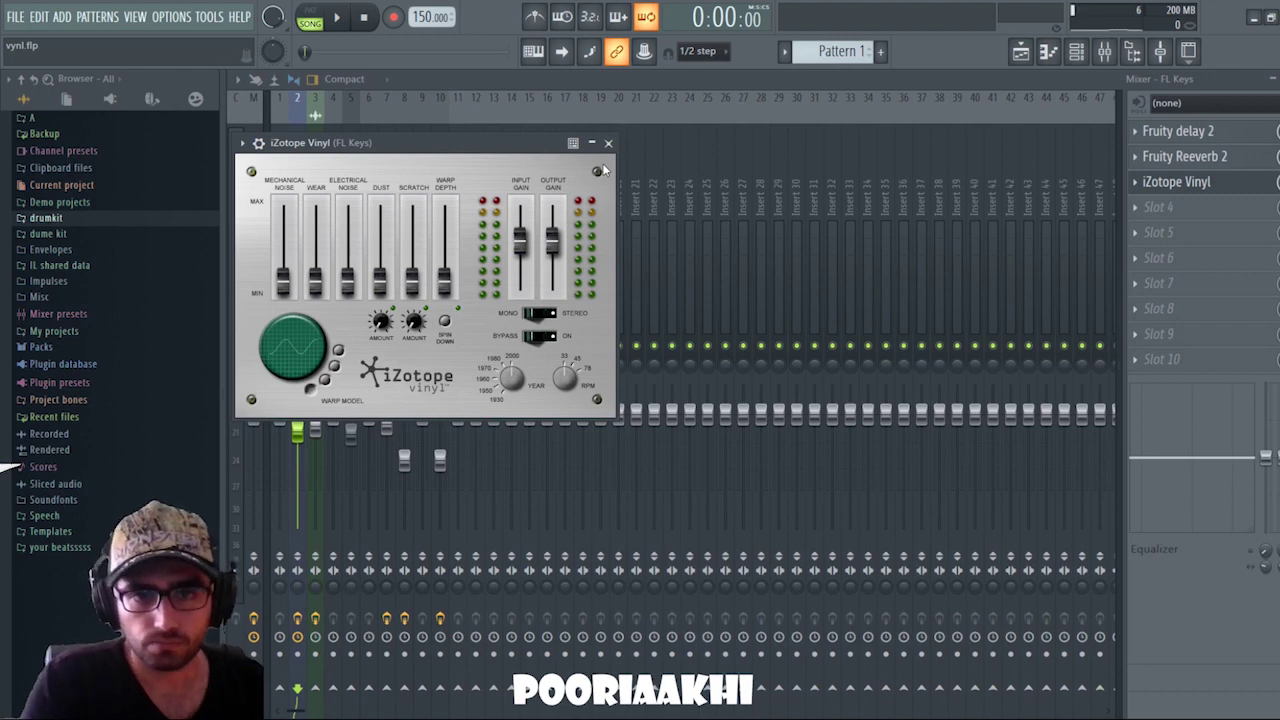
drag(497, 141, 653, 91)
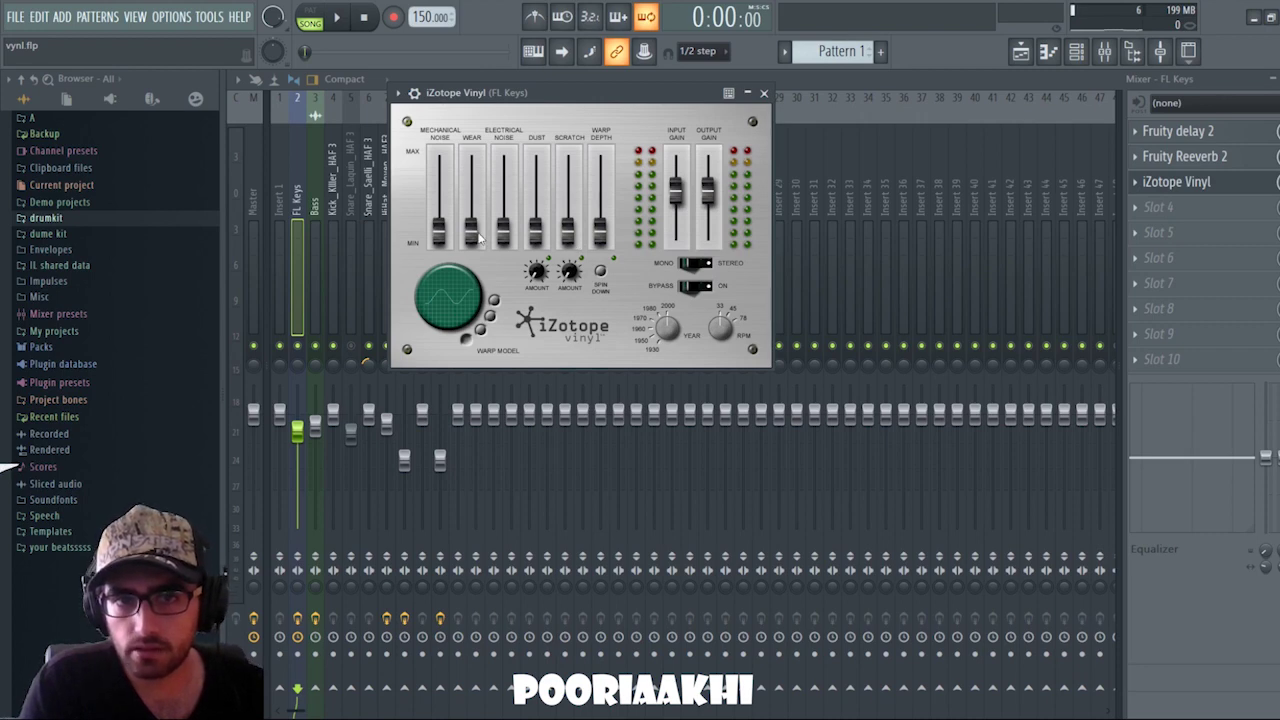
mouse_move(437, 232)
mouse_down()
mouse_move(437, 163)
mouse_move(436, 255)
mouse_up()
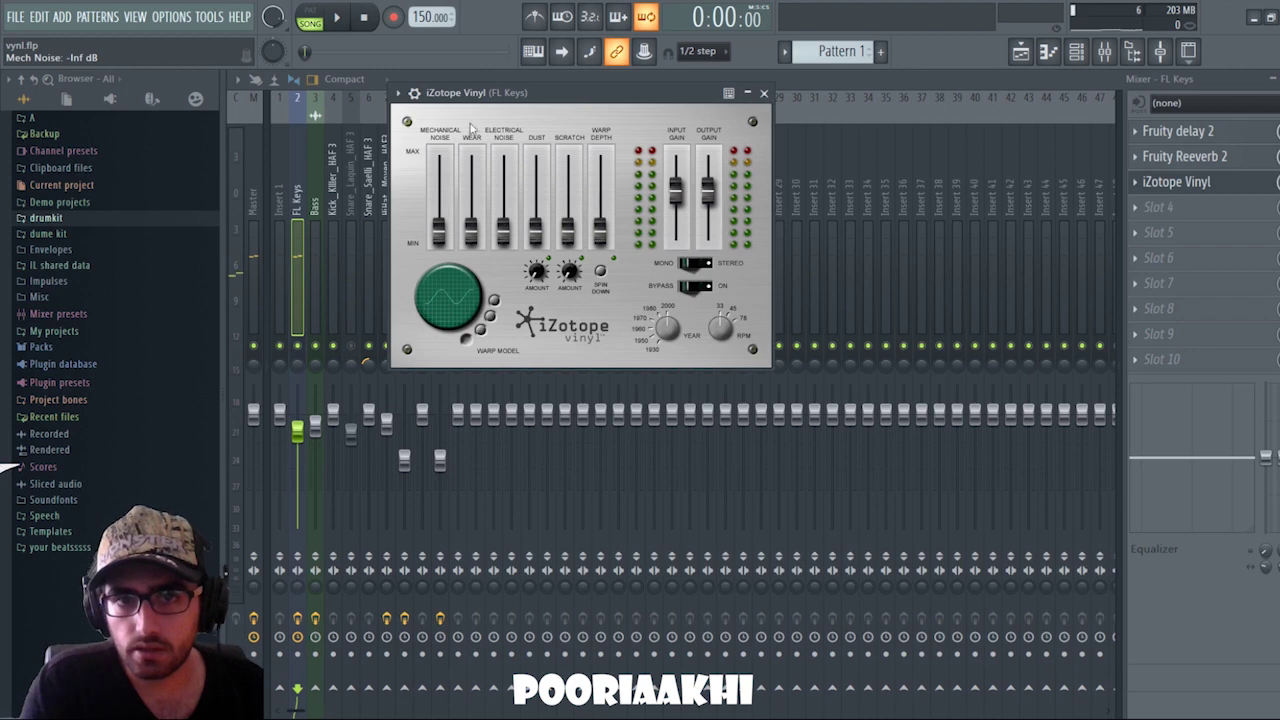
drag(477, 240, 474, 335)
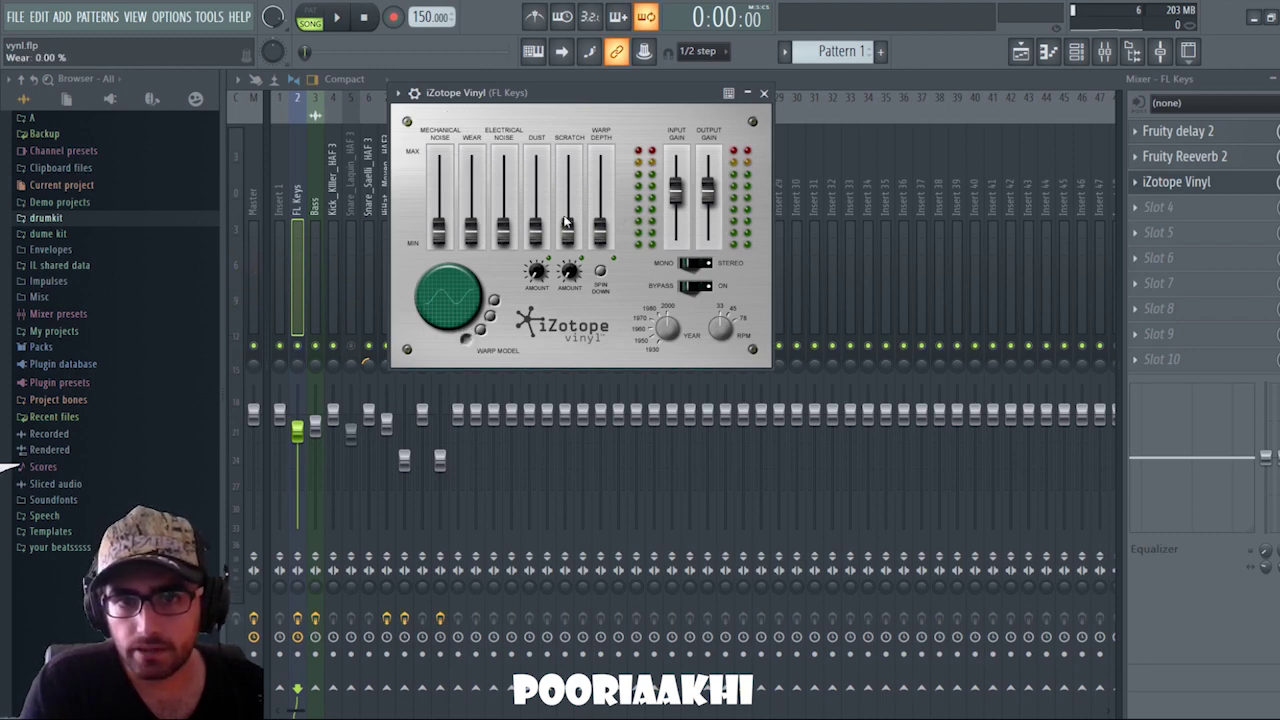
drag(535, 232, 523, 270)
drag(567, 232, 553, 278)
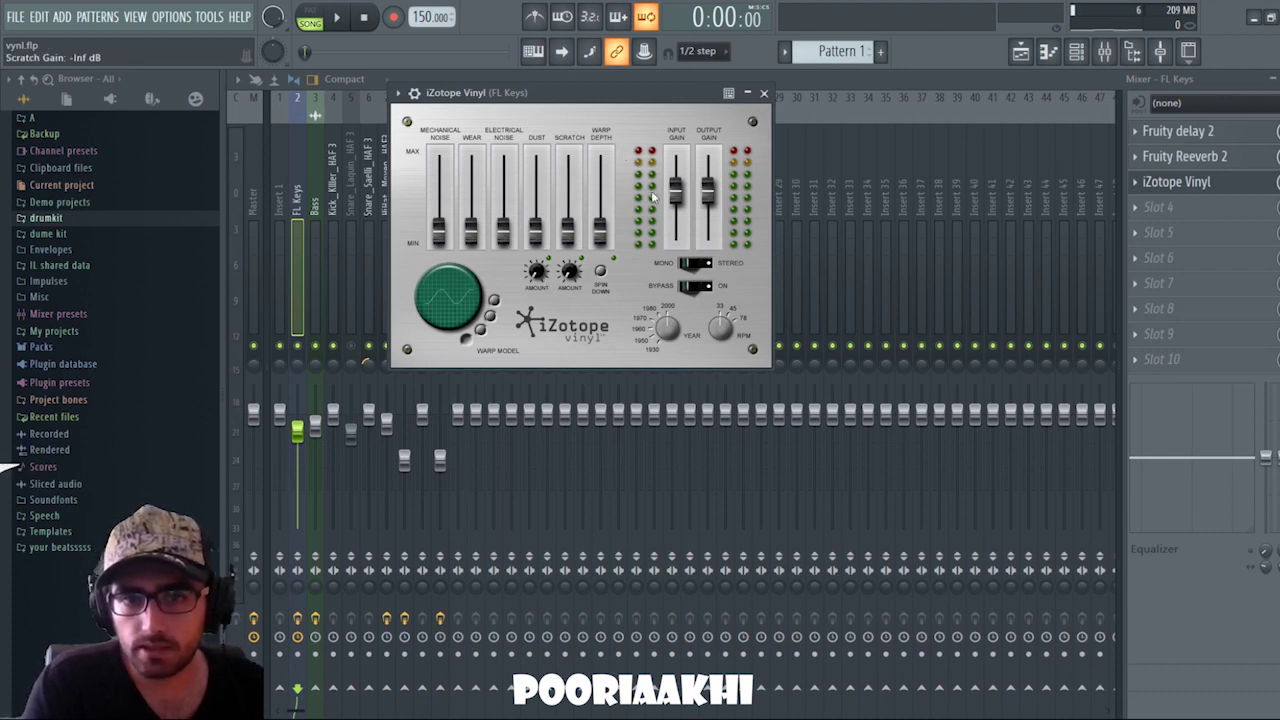
Step: Raise Vinyl's Warp Depth to about 21 % and try the Mechanical Noise, Scratch Amount and Year controls
mouse_move(601, 232)
mouse_down()
mouse_move(600, 198)
mouse_move(599, 224)
mouse_up()
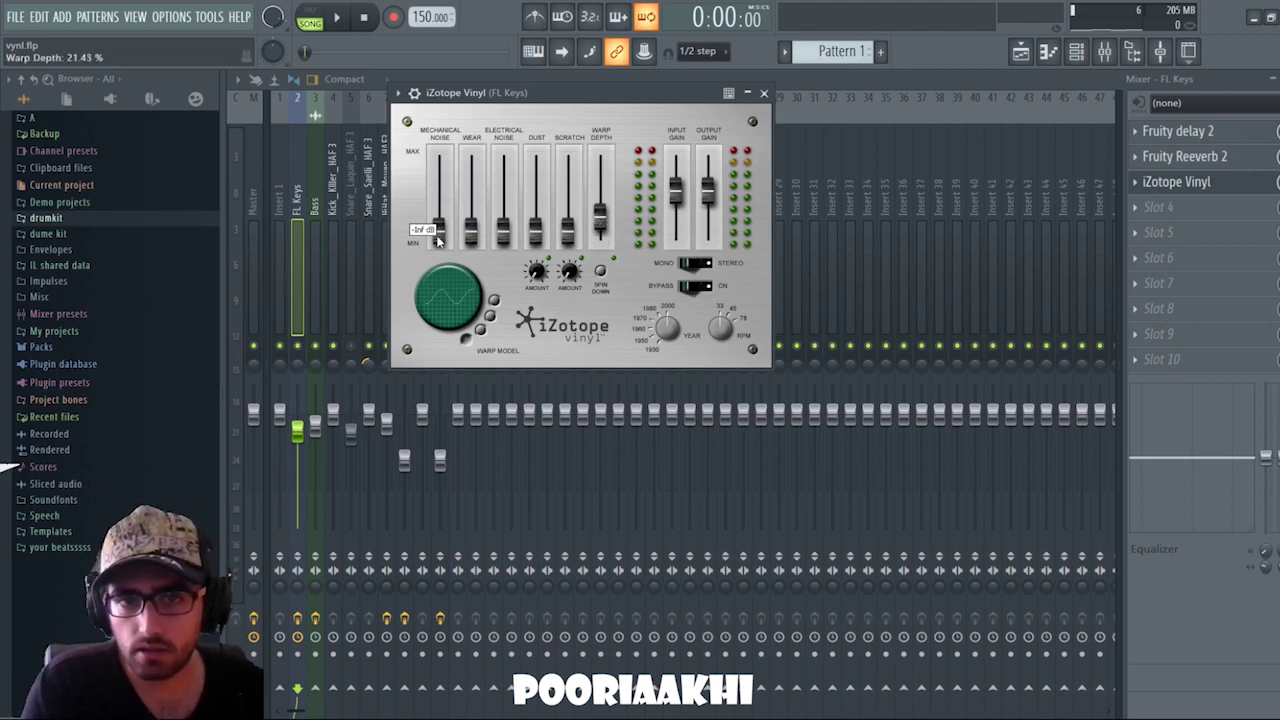
mouse_move(438, 232)
mouse_down()
mouse_move(439, 196)
mouse_move(499, 241)
mouse_move(505, 205)
mouse_move(499, 254)
mouse_move(437, 226)
mouse_move(444, 244)
mouse_up()
mouse_move(447, 207)
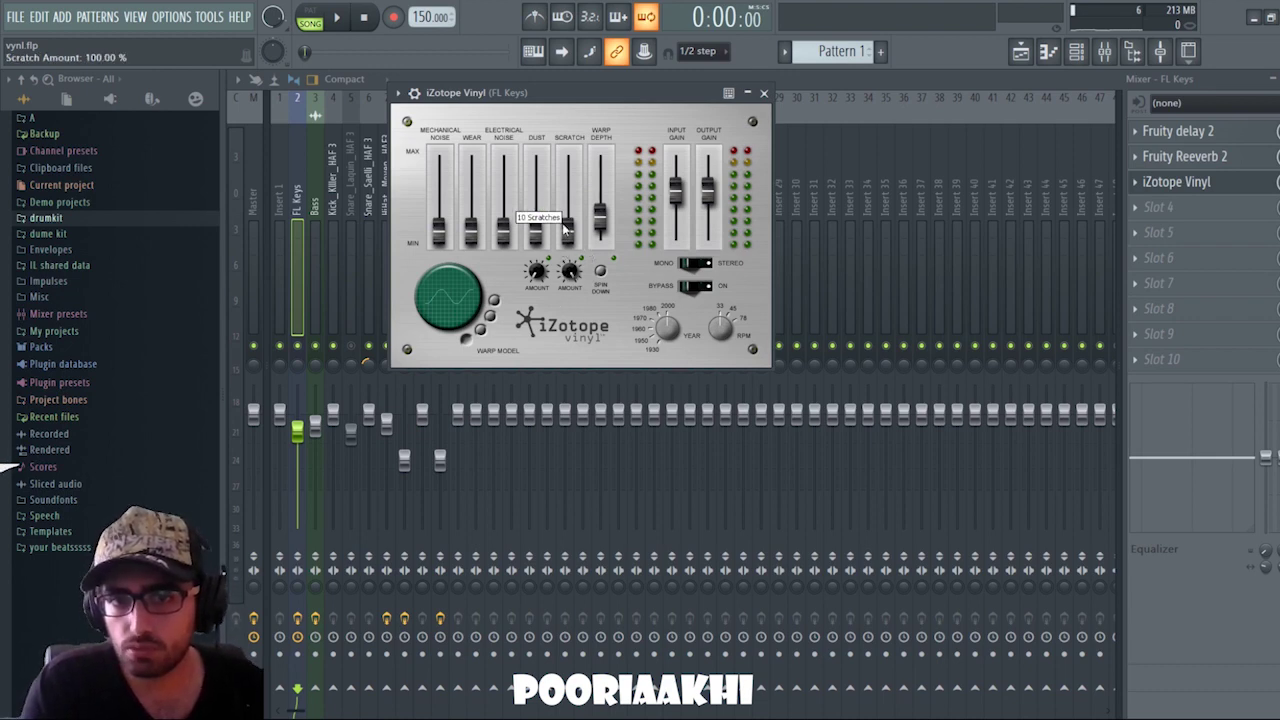
mouse_move(565, 290)
mouse_down()
mouse_move(576, 256)
mouse_move(571, 307)
mouse_up()
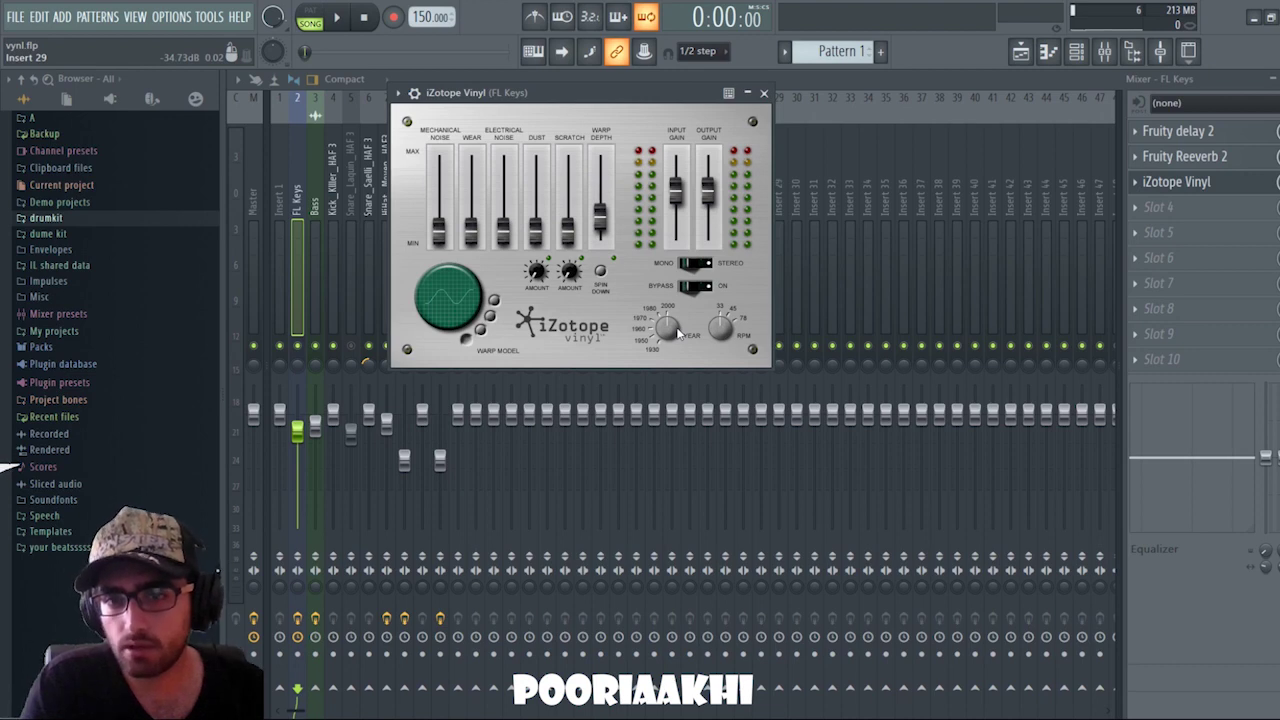
drag(678, 333, 666, 364)
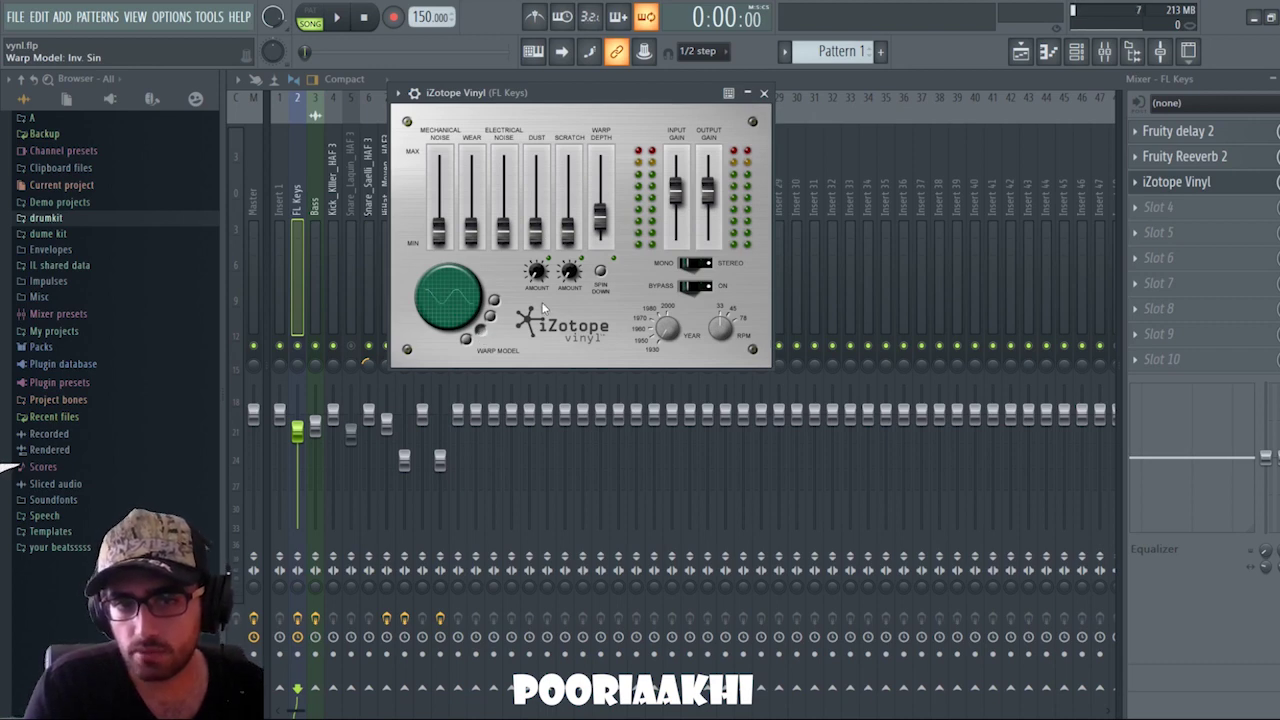
Step: Try the peak-shaped warp models including Inv. Peak, raising Warp Depth to about 55 %, and settle on the Sin model
click(491, 318)
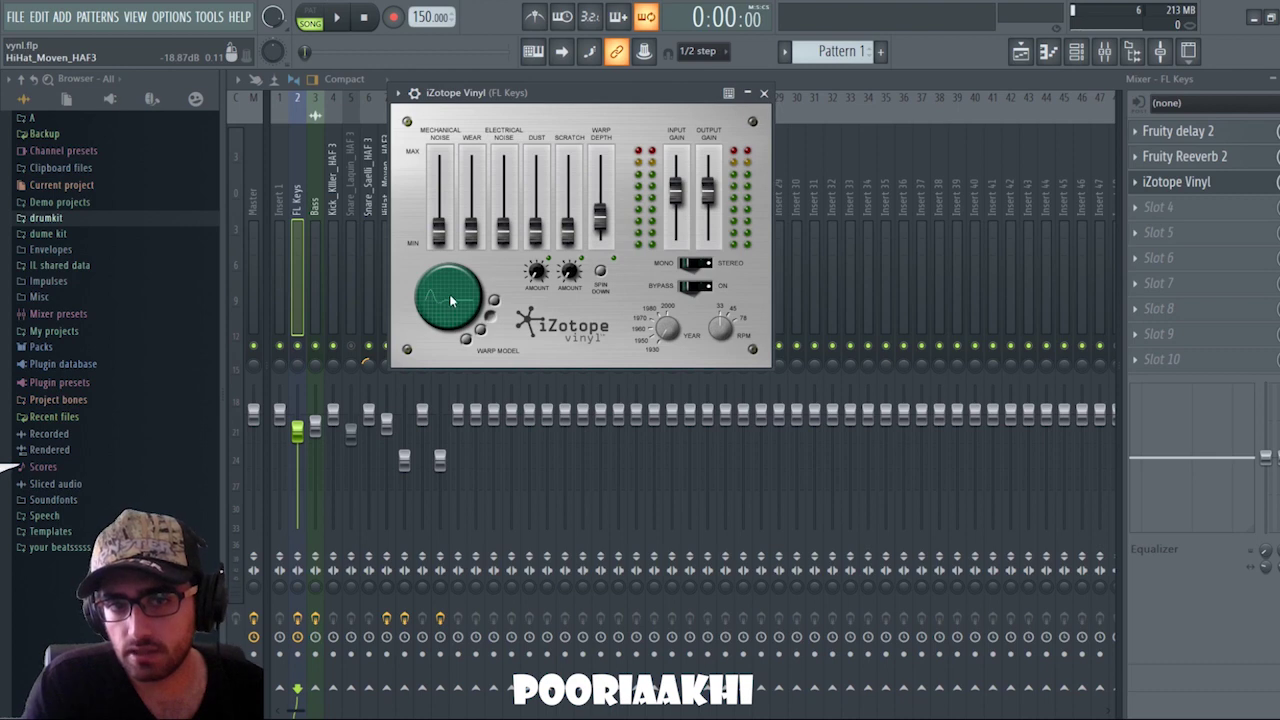
click(498, 310)
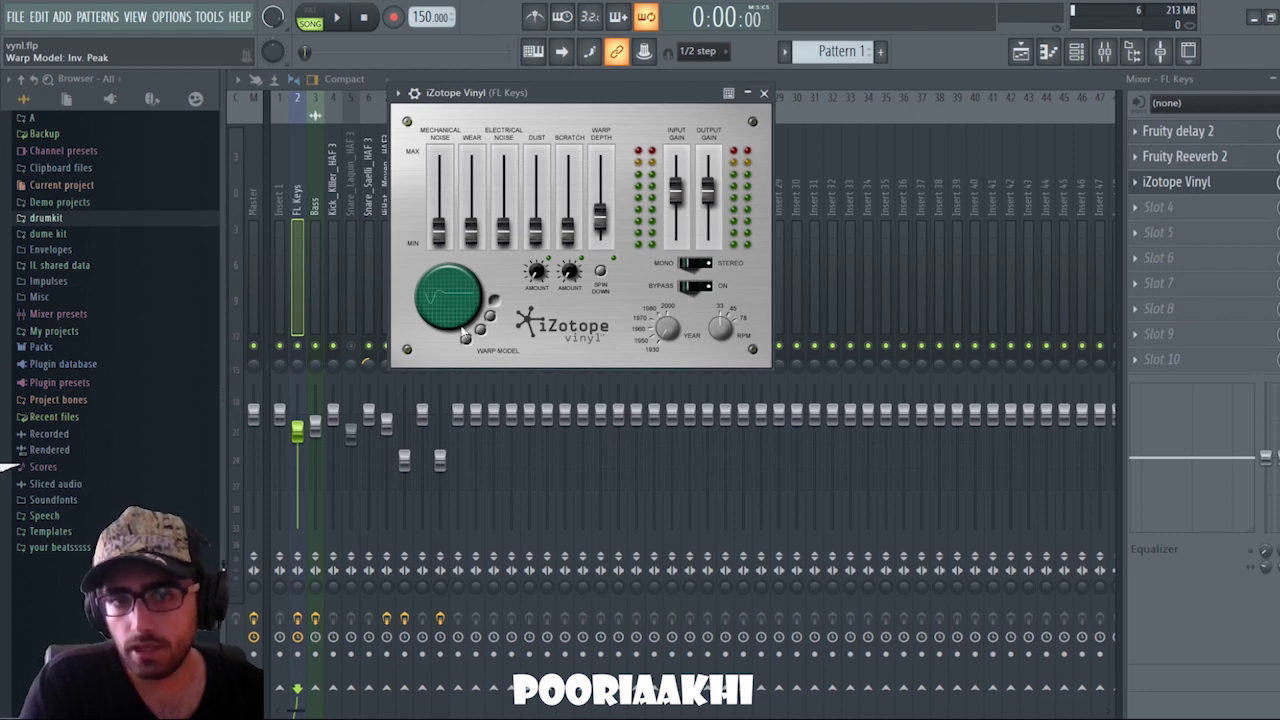
mouse_move(600, 222)
mouse_down()
mouse_move(600, 162)
mouse_move(607, 200)
mouse_up()
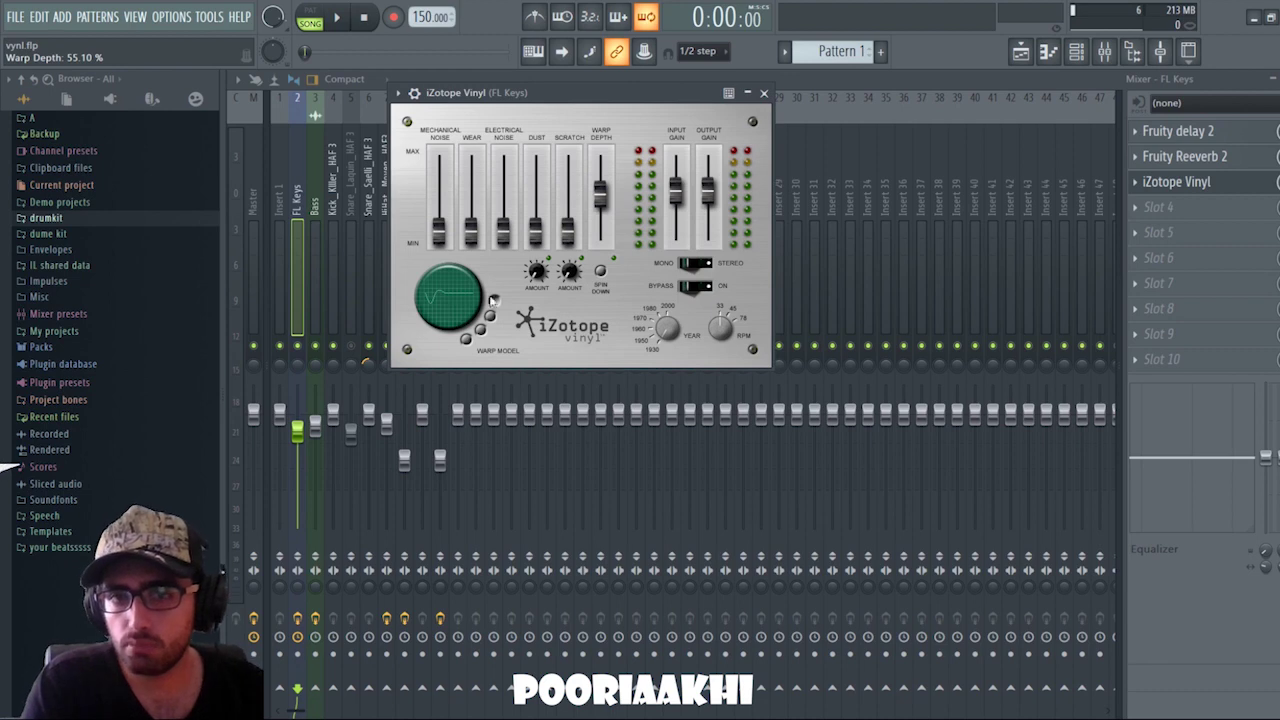
click(466, 340)
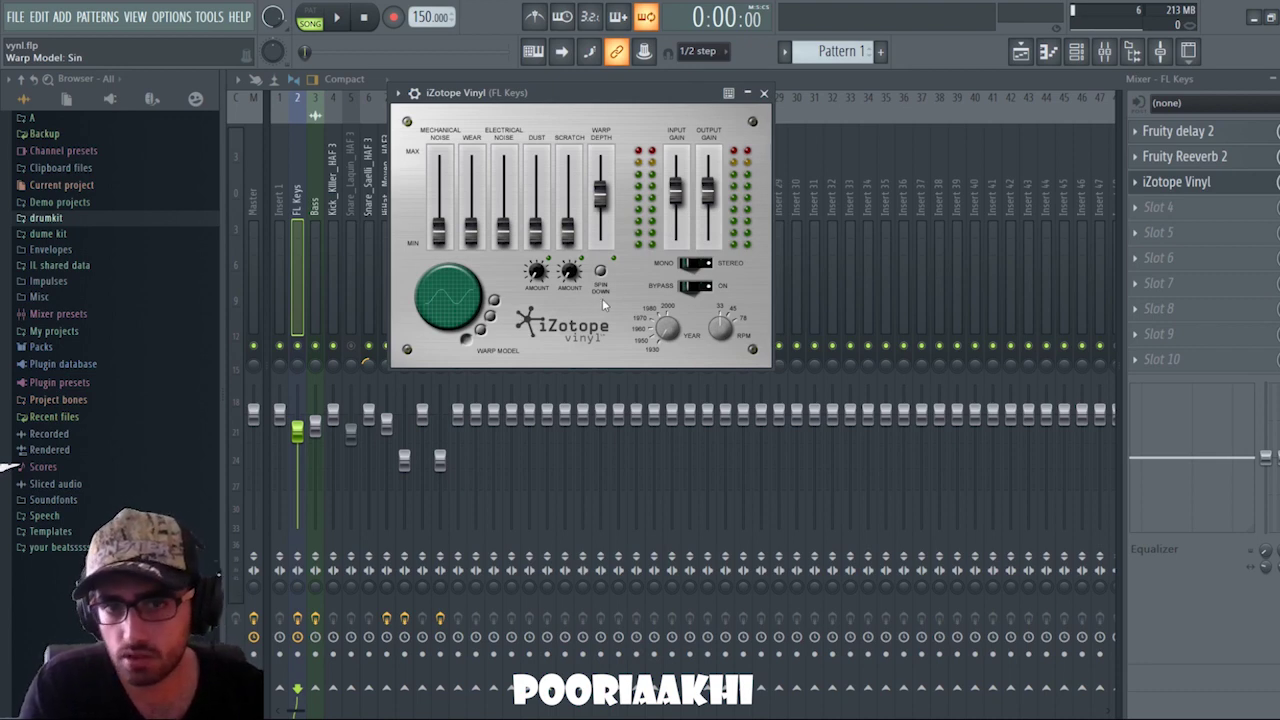
mouse_move(600, 195)
mouse_down()
mouse_move(600, 165)
mouse_move(594, 240)
mouse_move(596, 182)
mouse_move(590, 195)
mouse_up()
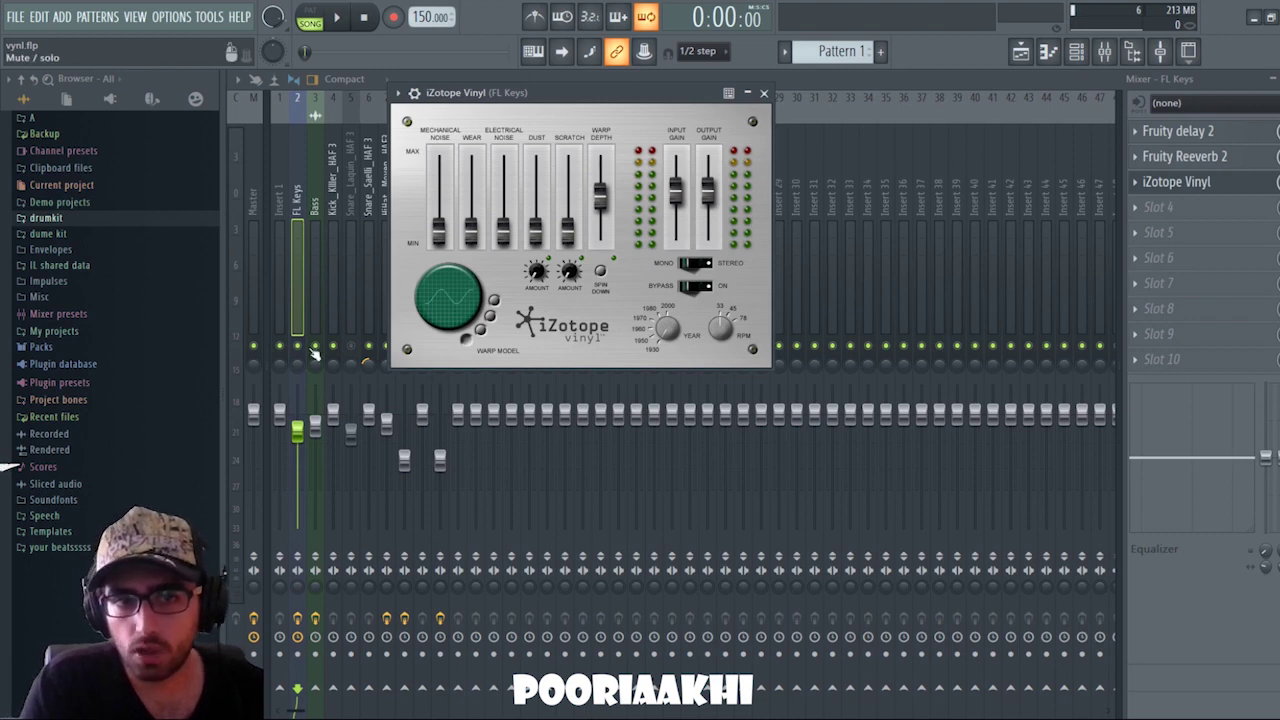
Step: Solo the FL Keys mixer track and set its iZotope Vinyl Warp Depth to 0 %
click(764, 93)
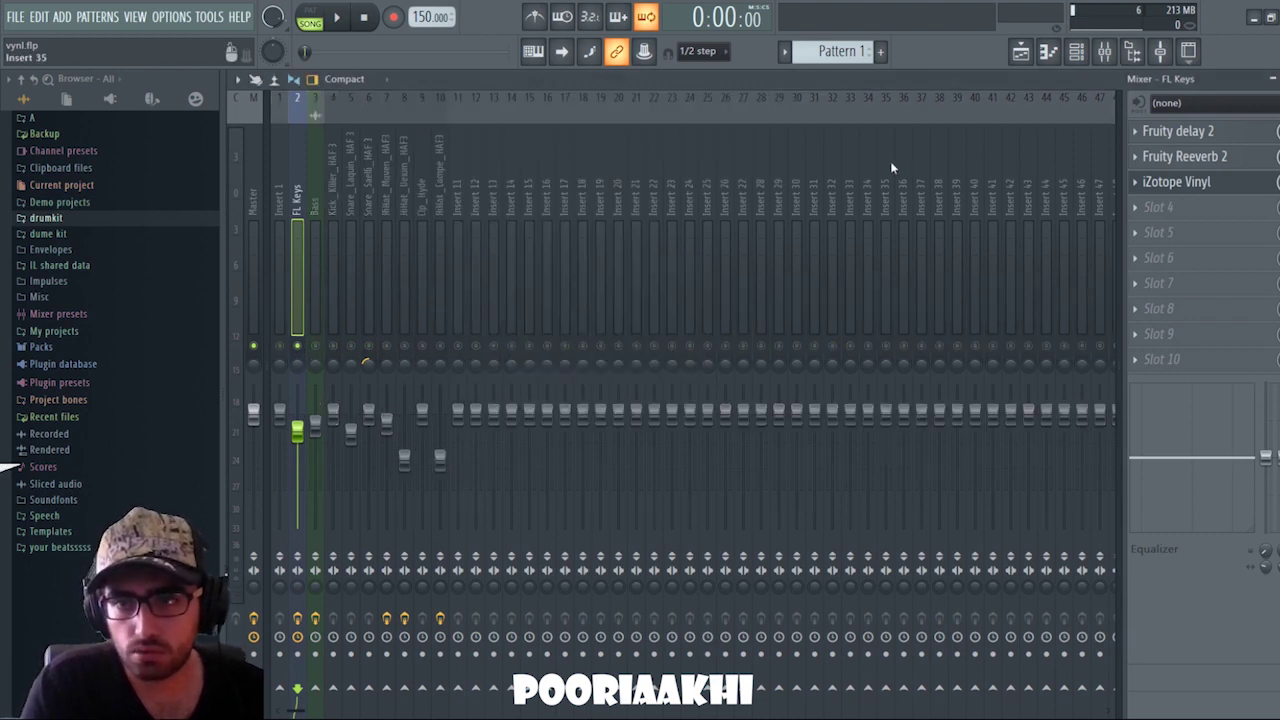
click(1160, 182)
drag(596, 205, 600, 248)
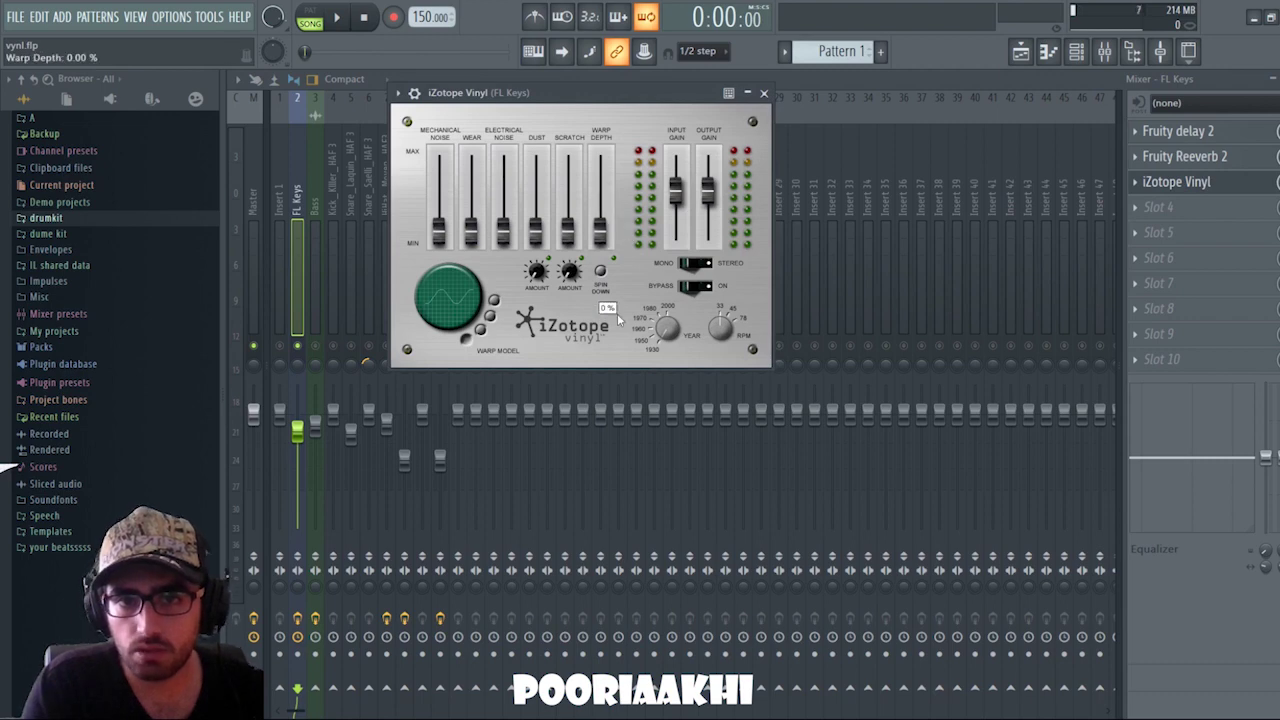
Step: Audition Vinyl's Year control on the soloed keys during playback, going down to 1930 and returning to 2000
key(space)
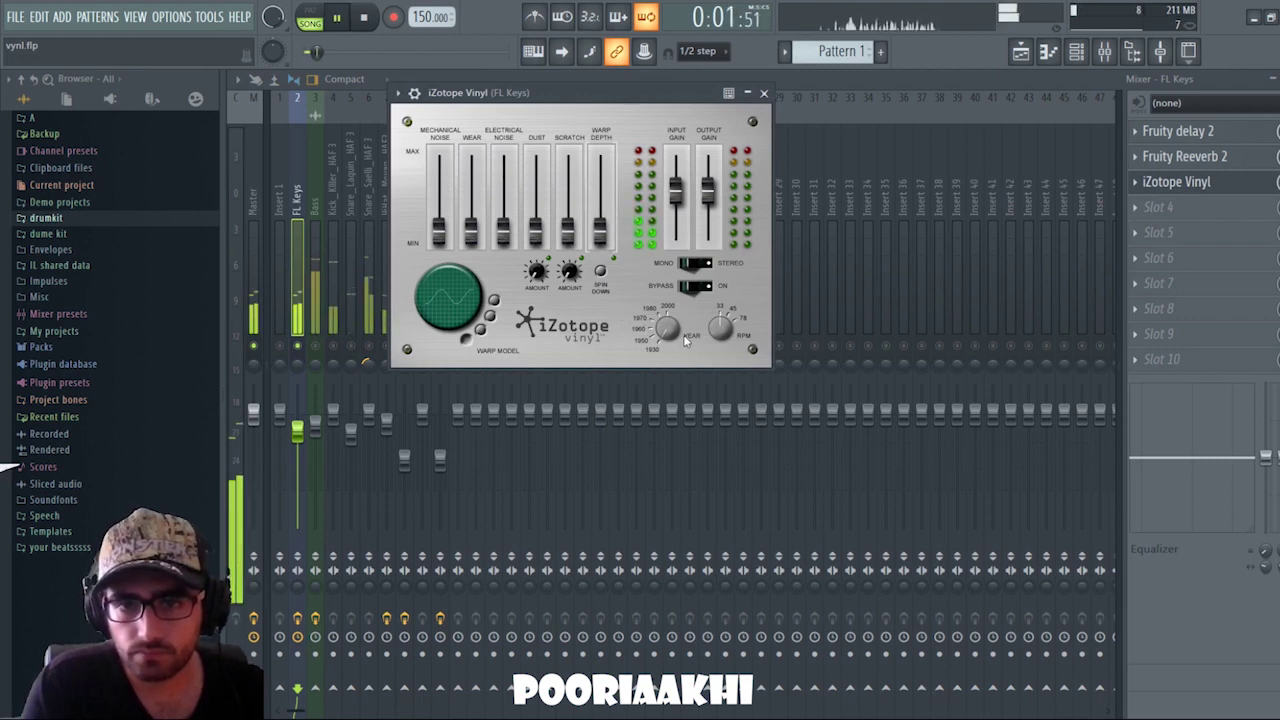
drag(675, 330, 650, 338)
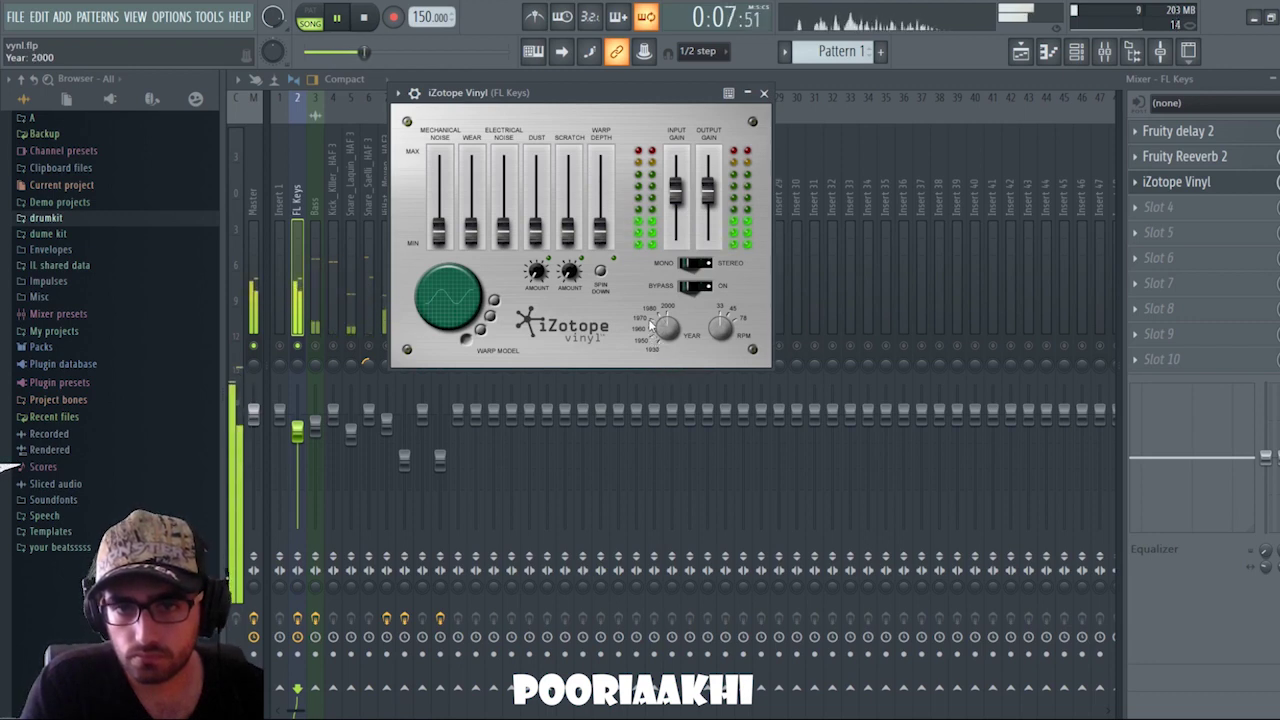
key(space)
mouse_move(650, 338)
mouse_down()
mouse_move(670, 330)
mouse_move(652, 343)
mouse_up()
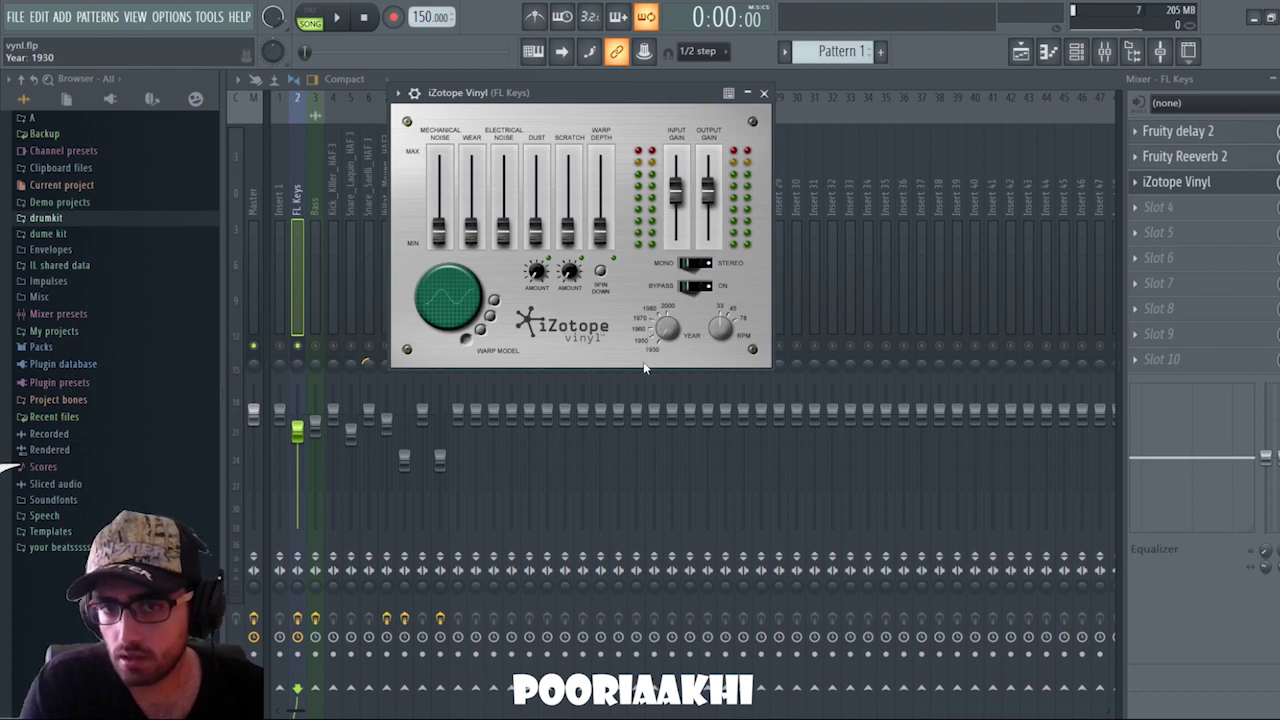
drag(646, 340, 643, 315)
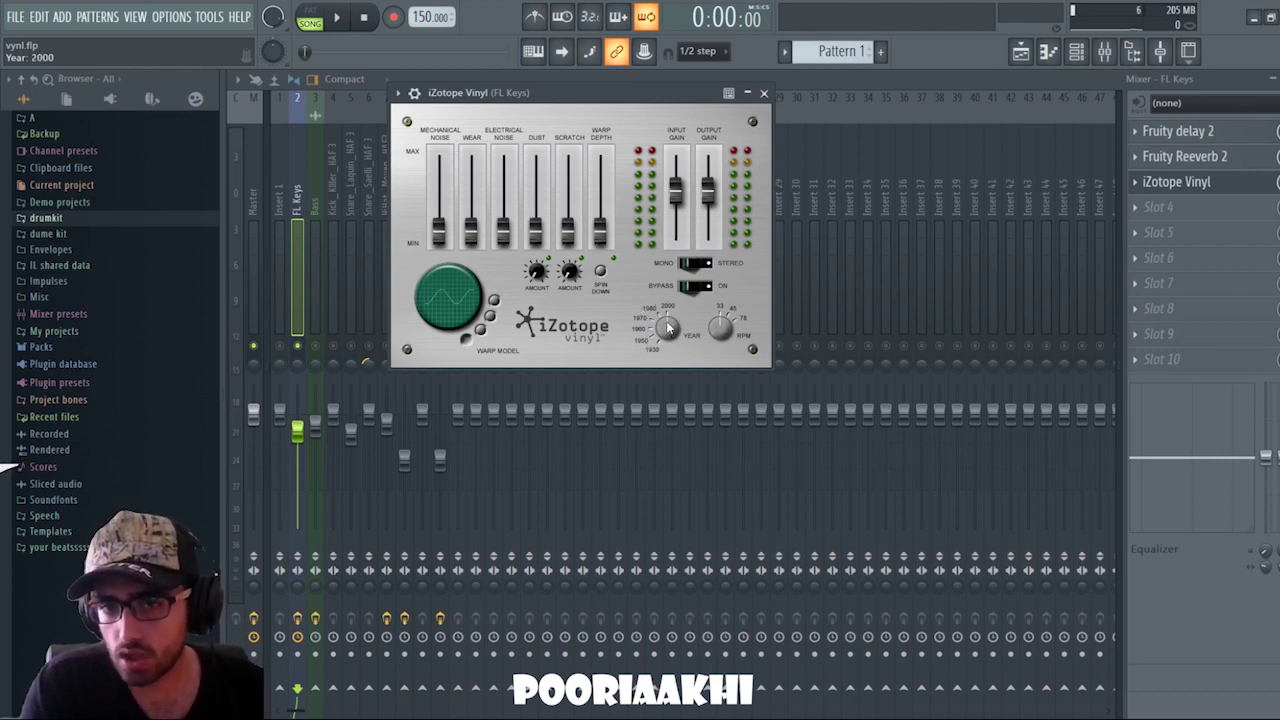
Step: Play the keys again while switching Vinyl's Year to 1950, 1970 and newer settings, and stop playback
key(space)
drag(668, 328, 662, 344)
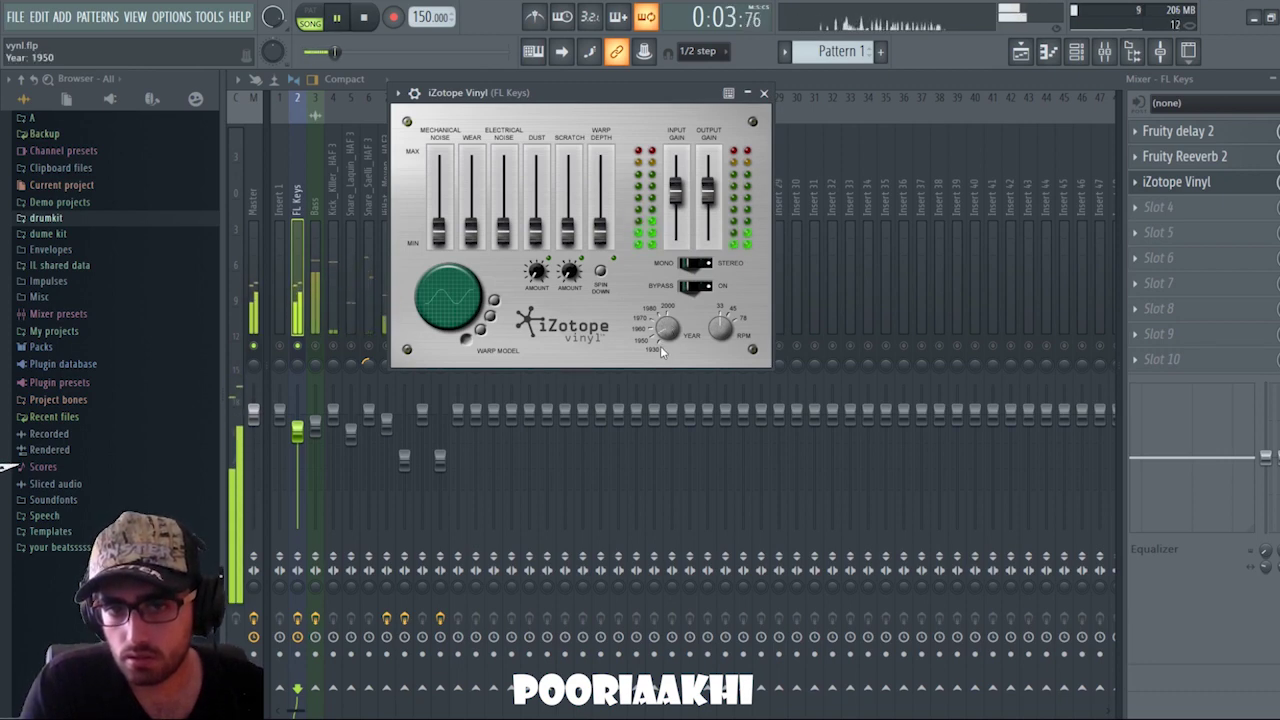
drag(660, 346, 660, 339)
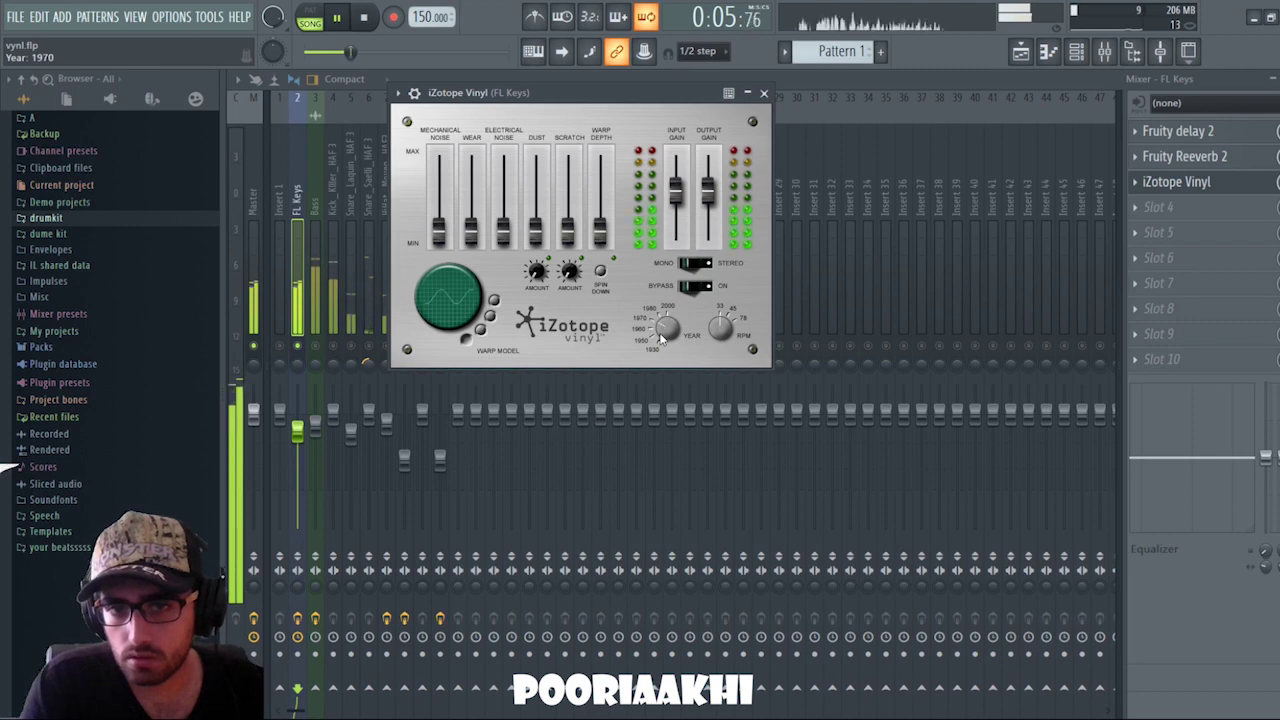
mouse_move(660, 339)
mouse_down()
mouse_move(665, 320)
mouse_move(652, 345)
mouse_move(651, 325)
mouse_up()
key(space)
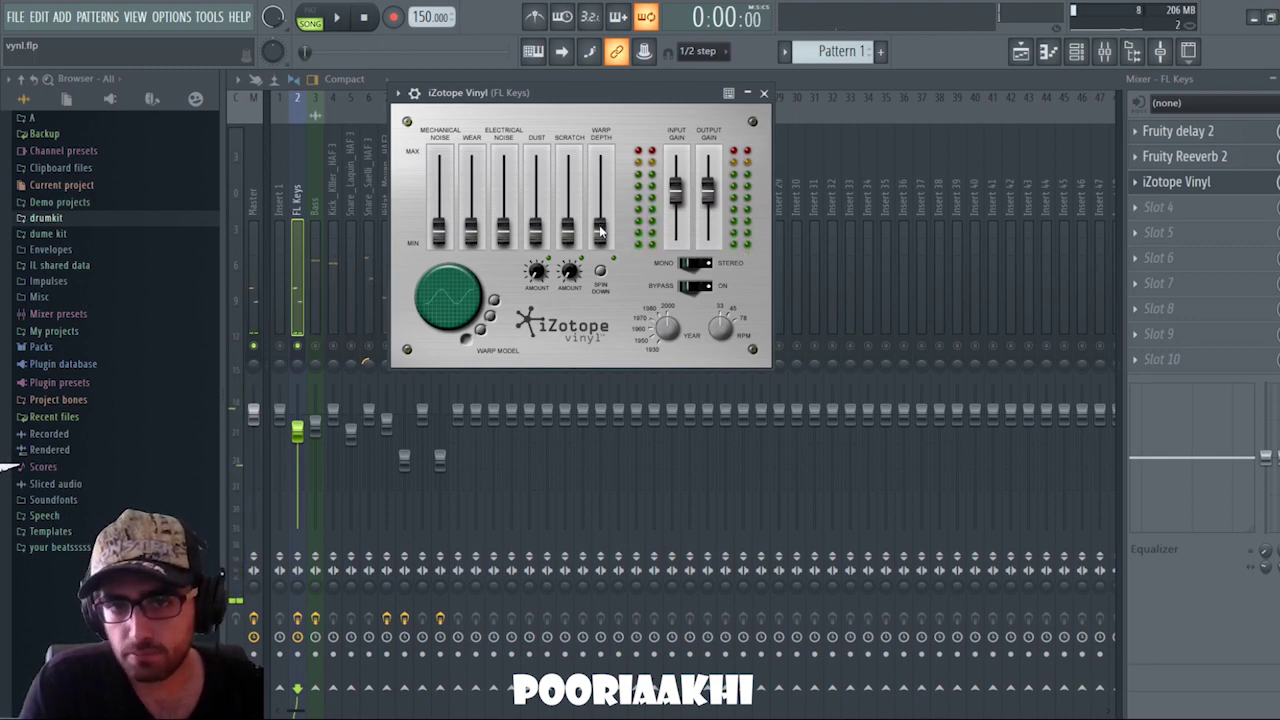
Step: Play the keys with Warp Depth raised to 100 % and trigger Spin Down before stopping playback
key(space)
drag(600, 235, 600, 158)
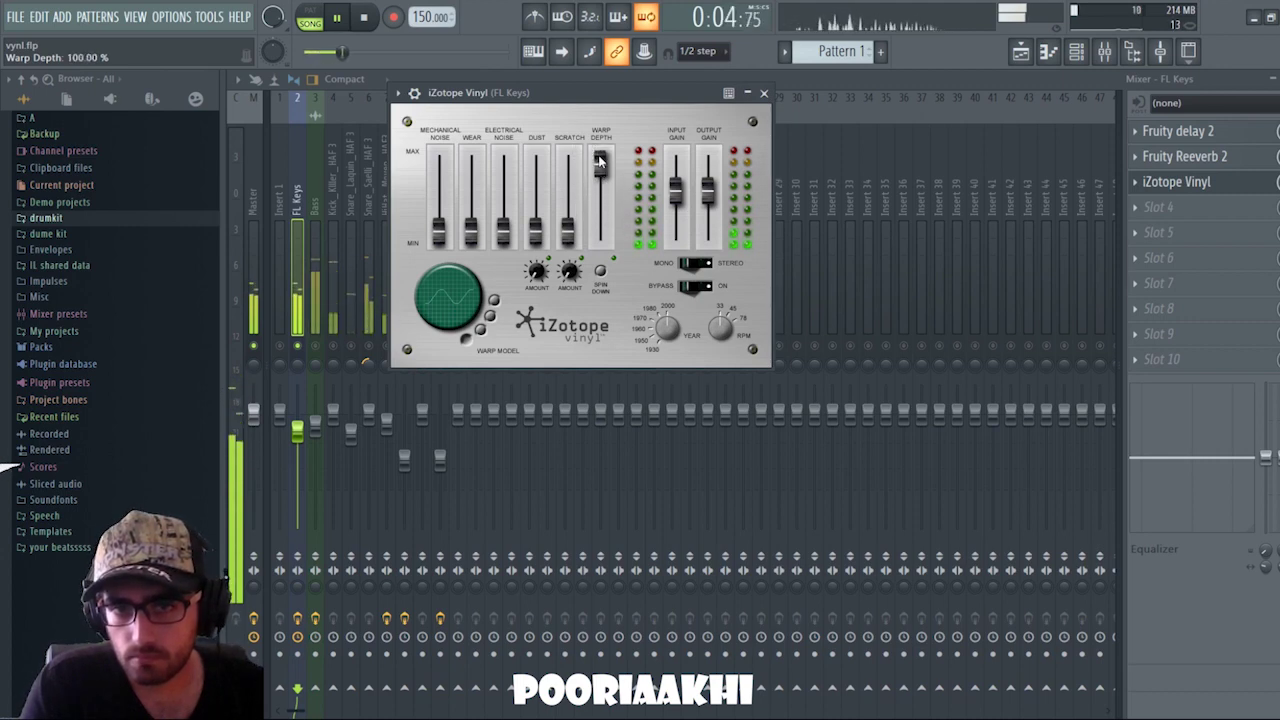
click(601, 270)
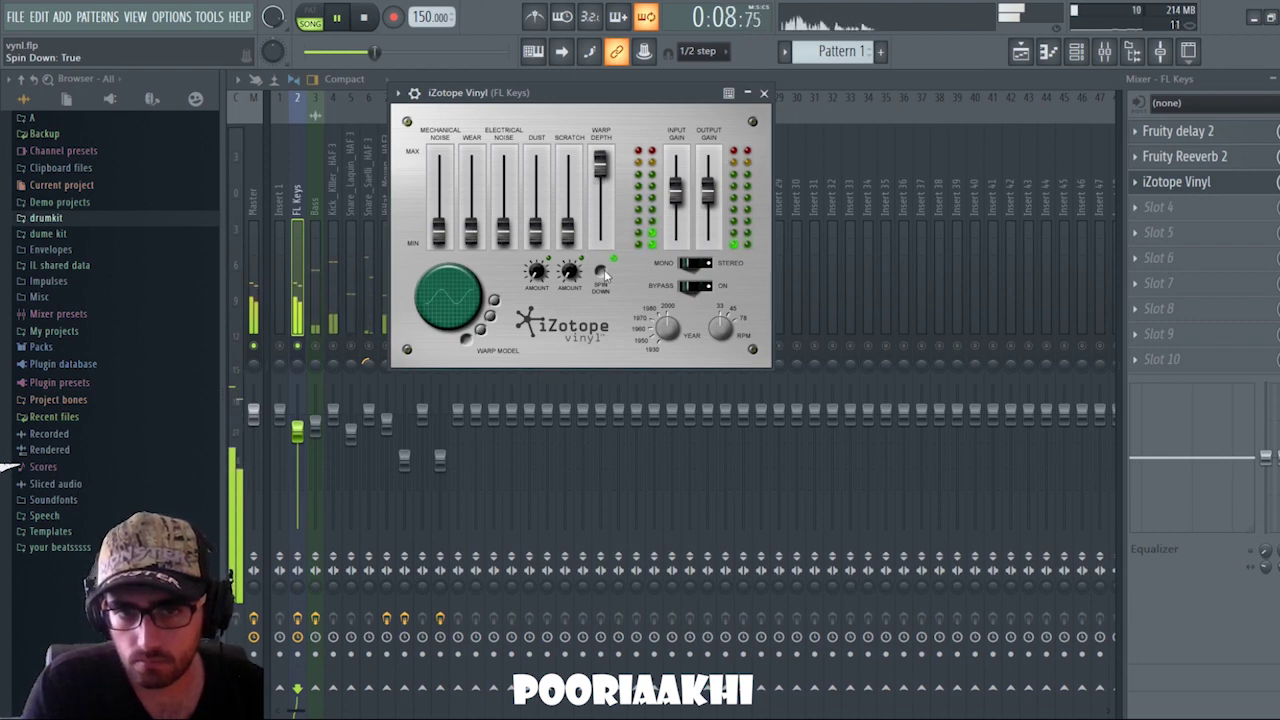
key(space)
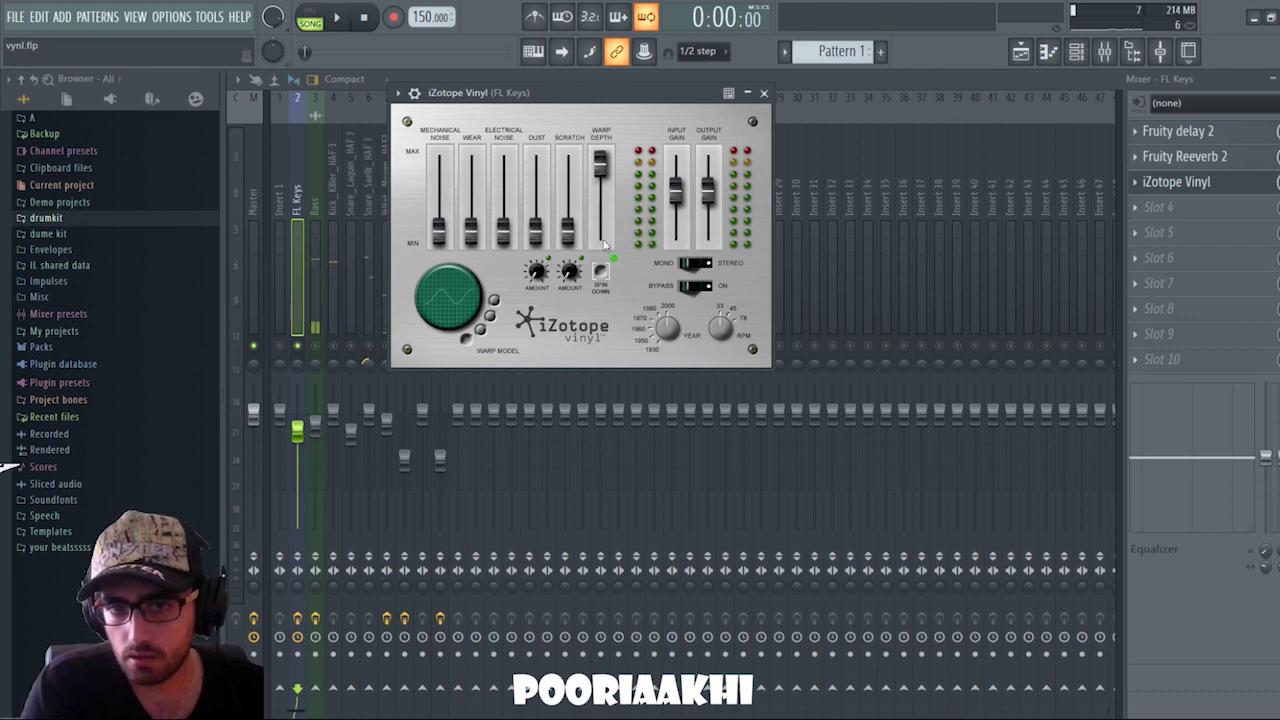
Step: Return Warp Depth to minimum, switch Spin Down off, and briefly play the keys once more
drag(601, 170, 601, 245)
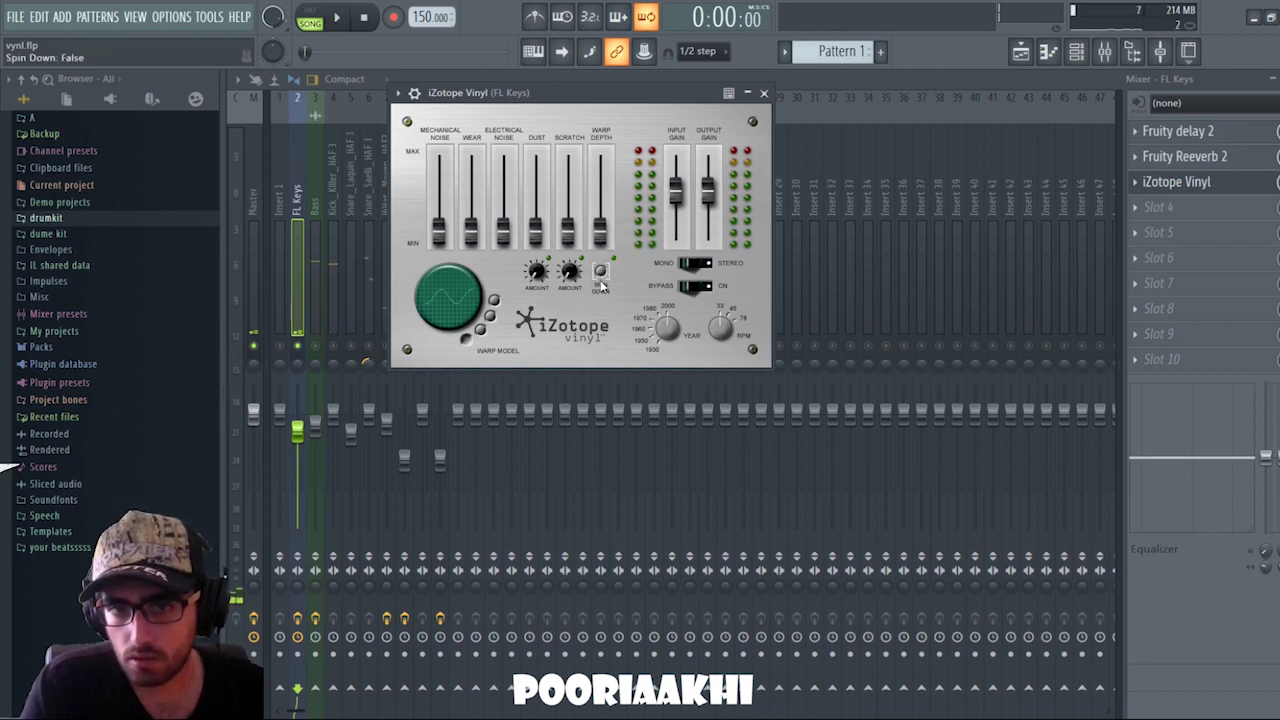
key(space)
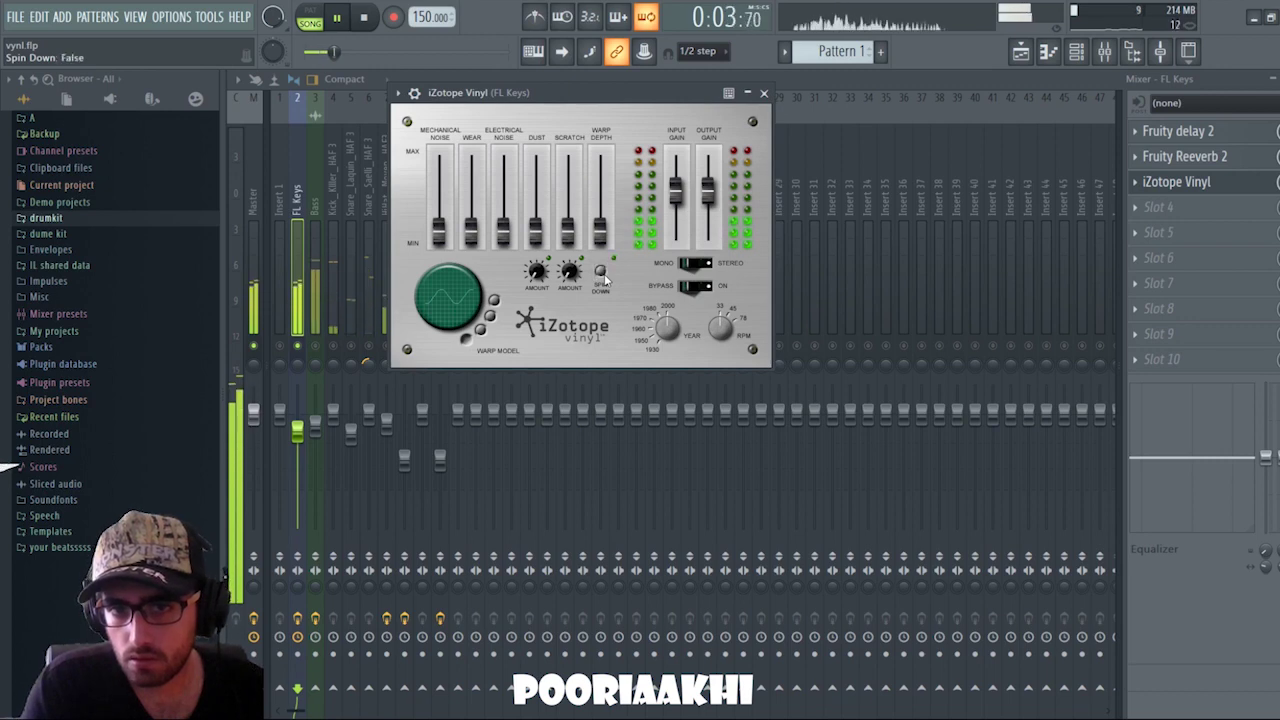
key(space)
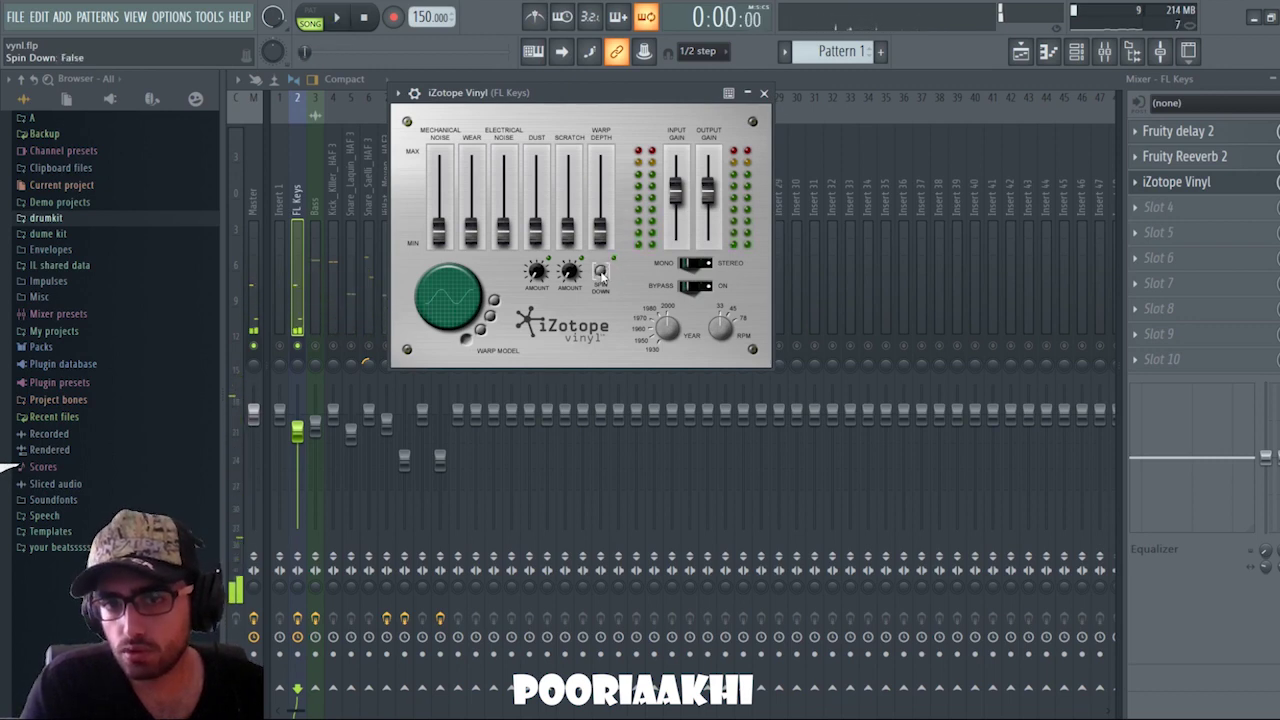
Step: Turn Multilink to controllers on and back off
click(644, 51)
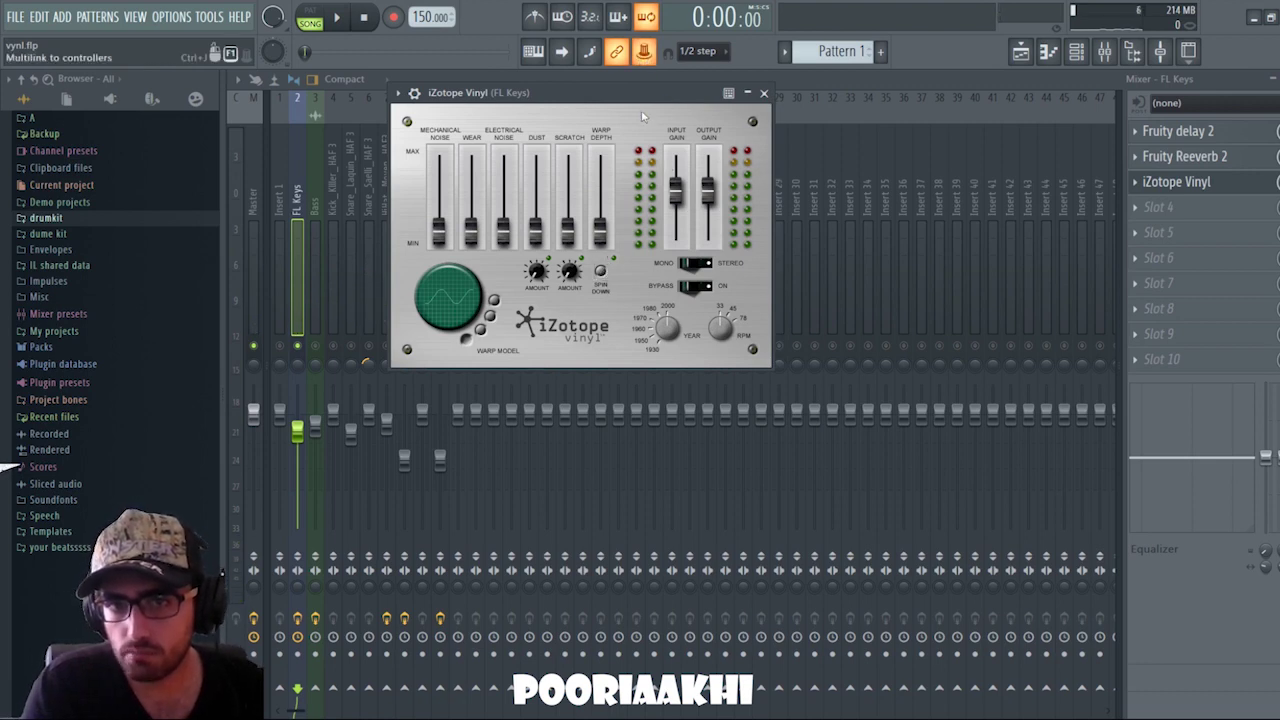
click(644, 51)
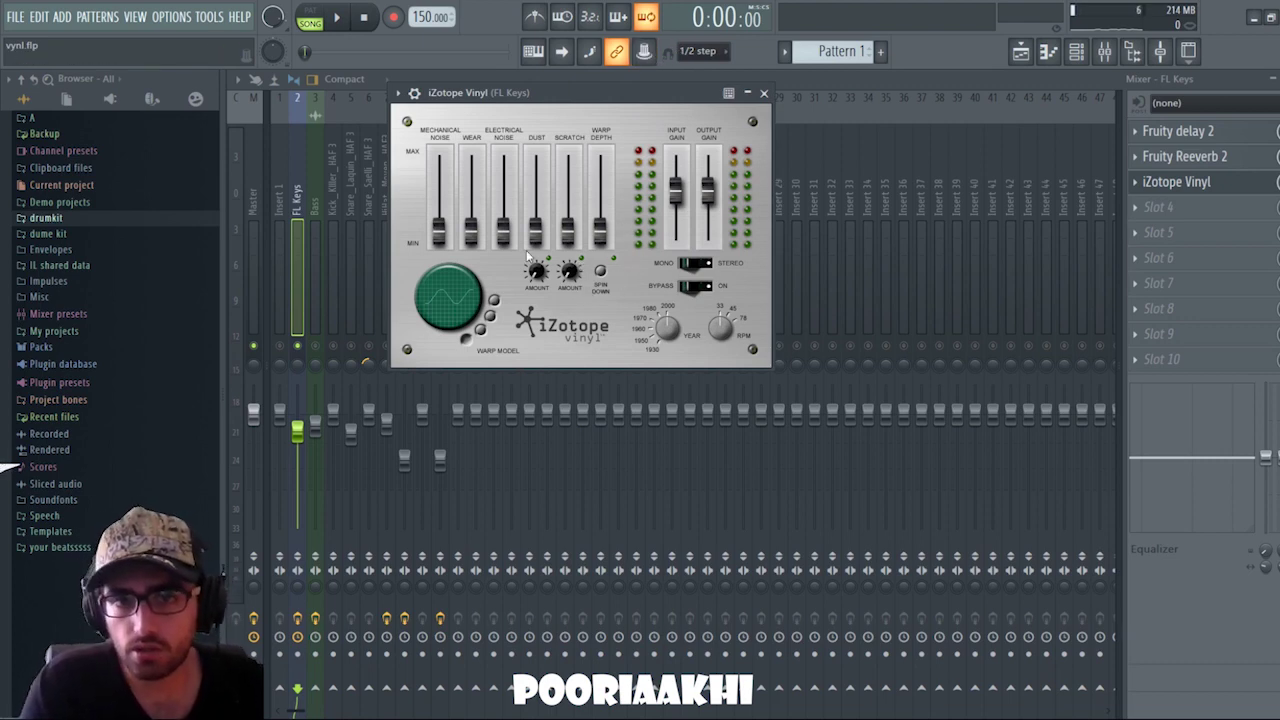
click(392, 18)
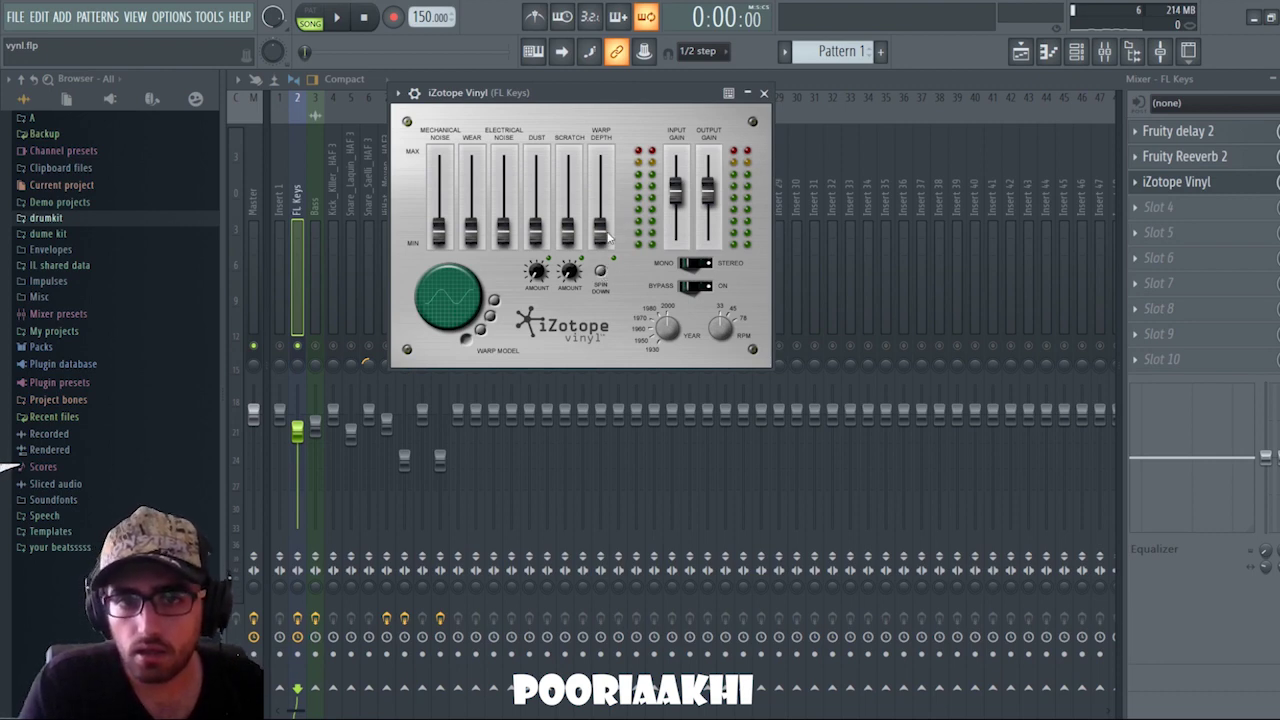
Step: Raise Vinyl's Warp Depth to about the middle of its range and set Year to 1950
drag(606, 234, 626, 170)
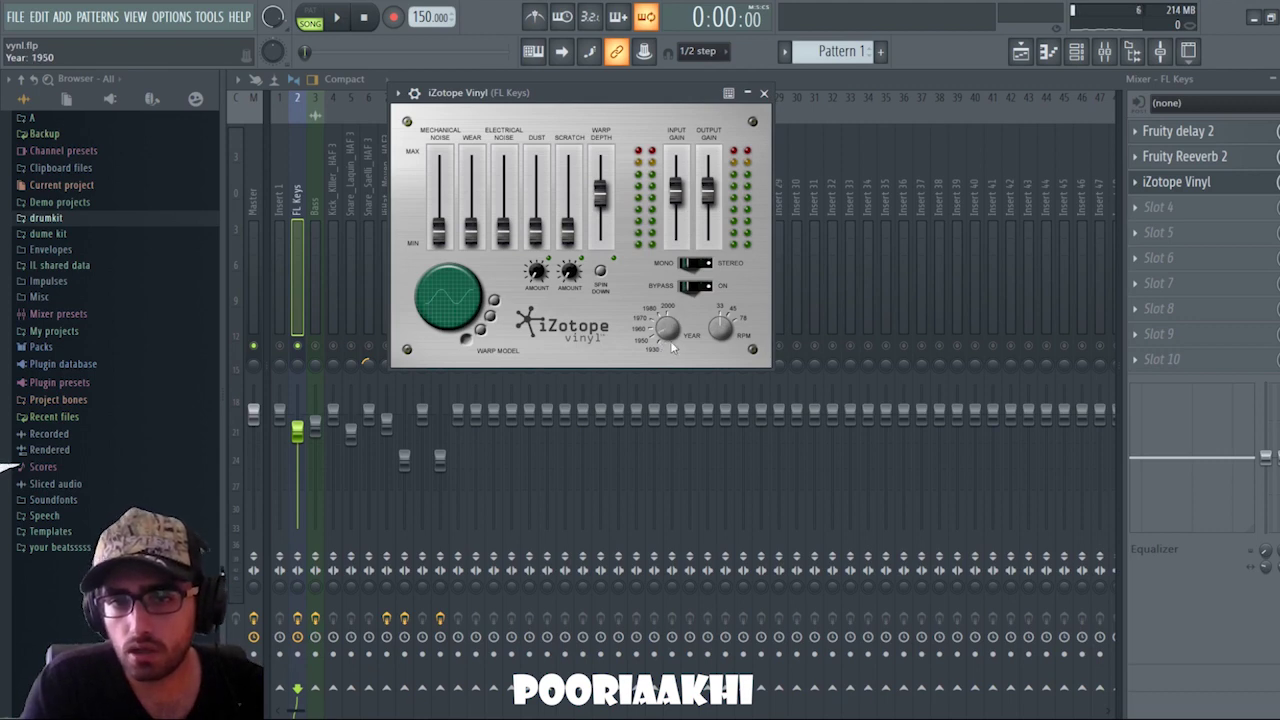
Step: Lower Year to 1930 and raise Warp Depth to maximum on the FL Keys track's Vinyl
mouse_move(670, 342)
mouse_down()
mouse_move(663, 310)
mouse_move(650, 376)
mouse_move(657, 346)
mouse_up()
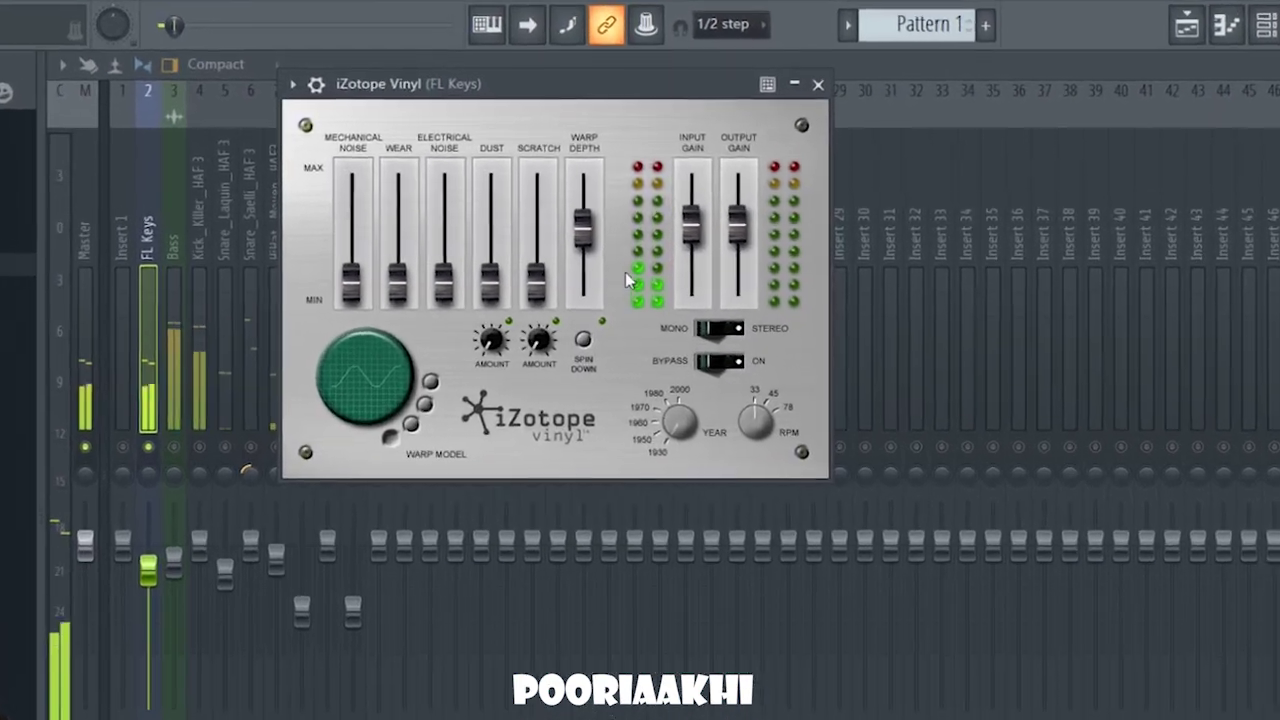
drag(583, 228, 584, 176)
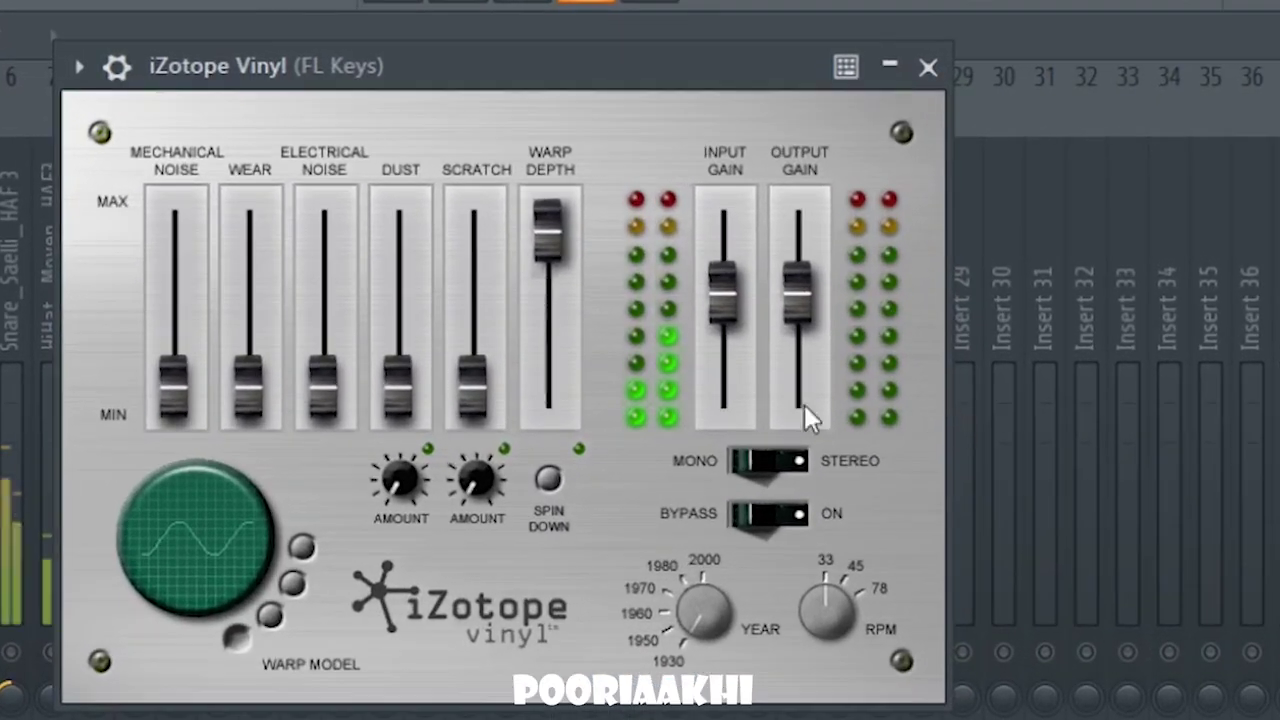
Step: Raise Vinyl's Mechanical Noise, set Year to 1960, and settle Mechanical Noise just above its minimum
drag(196, 364, 164, 338)
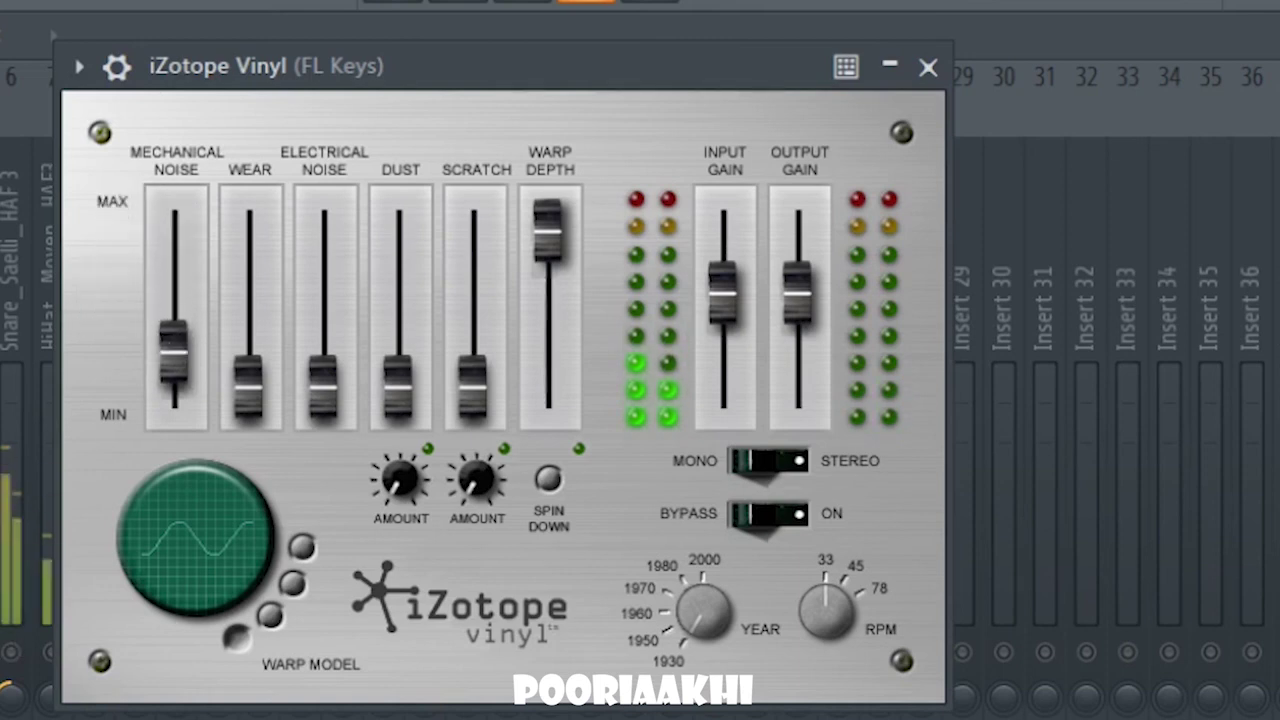
key(Escape)
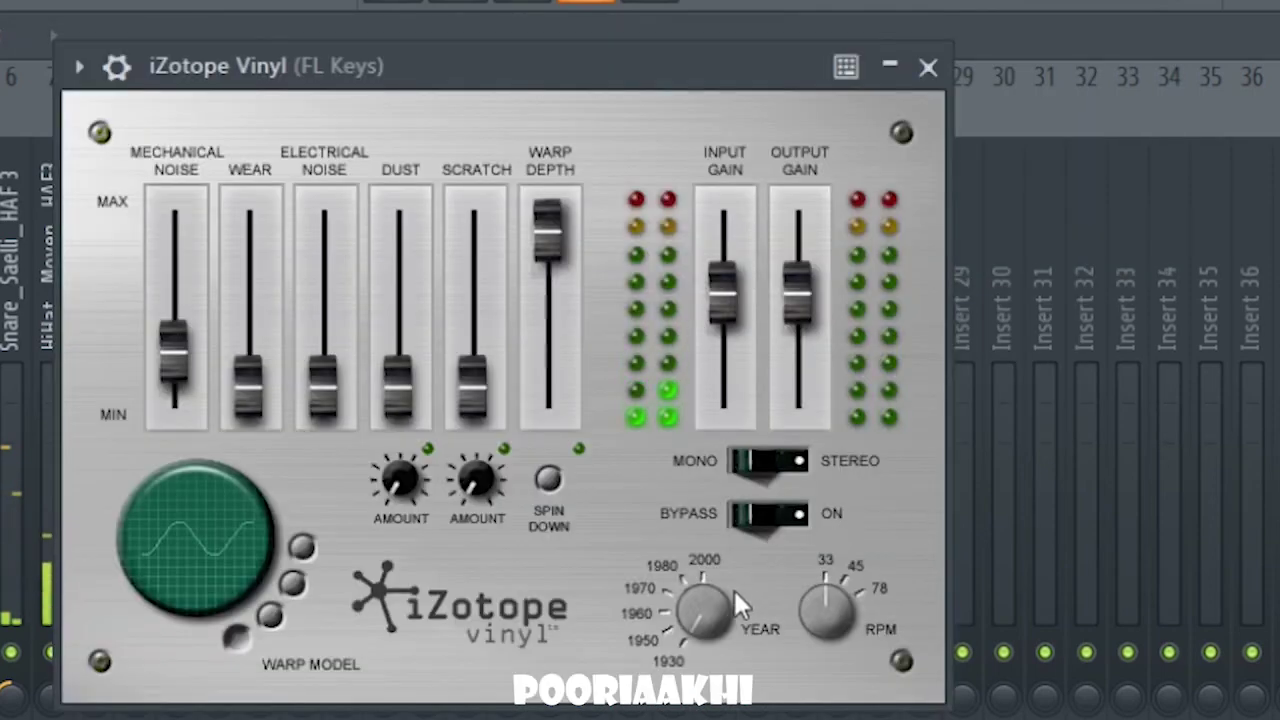
drag(697, 575, 682, 628)
drag(155, 349, 160, 366)
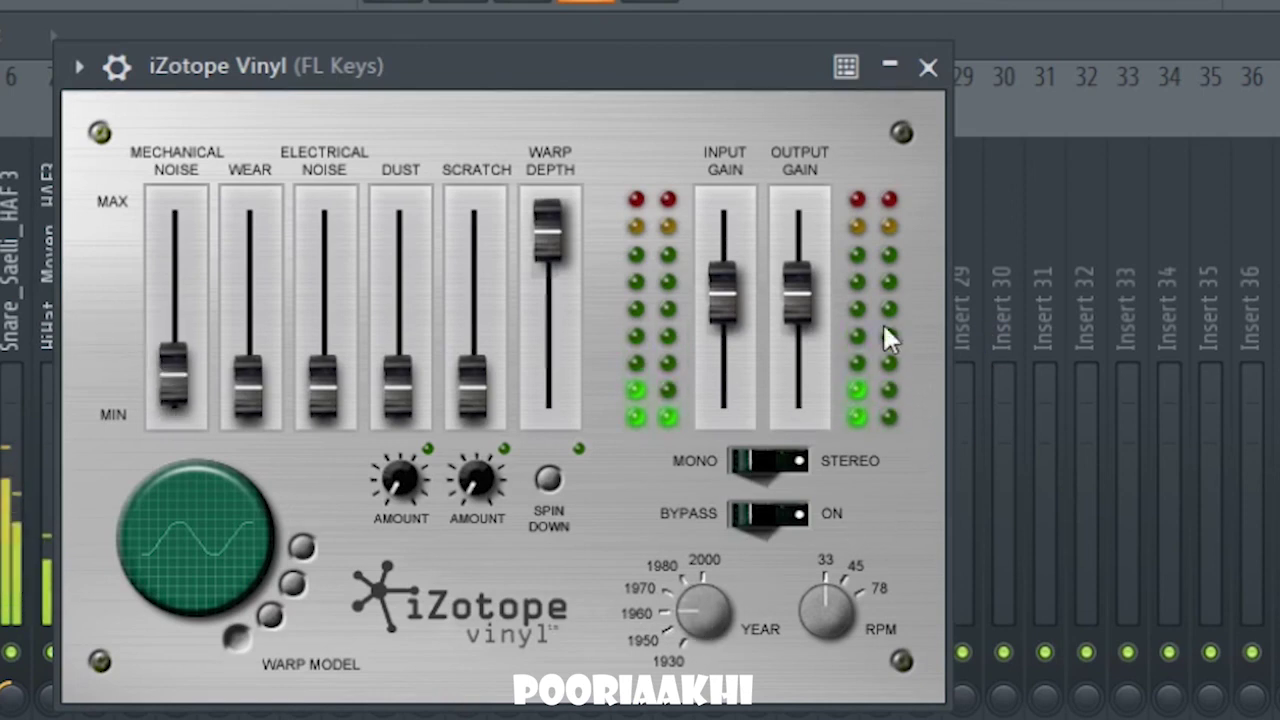
Step: Lower Vinyl's Warp Depth to about the middle of its range and close the FL Keys track's effect windows
drag(551, 251, 557, 340)
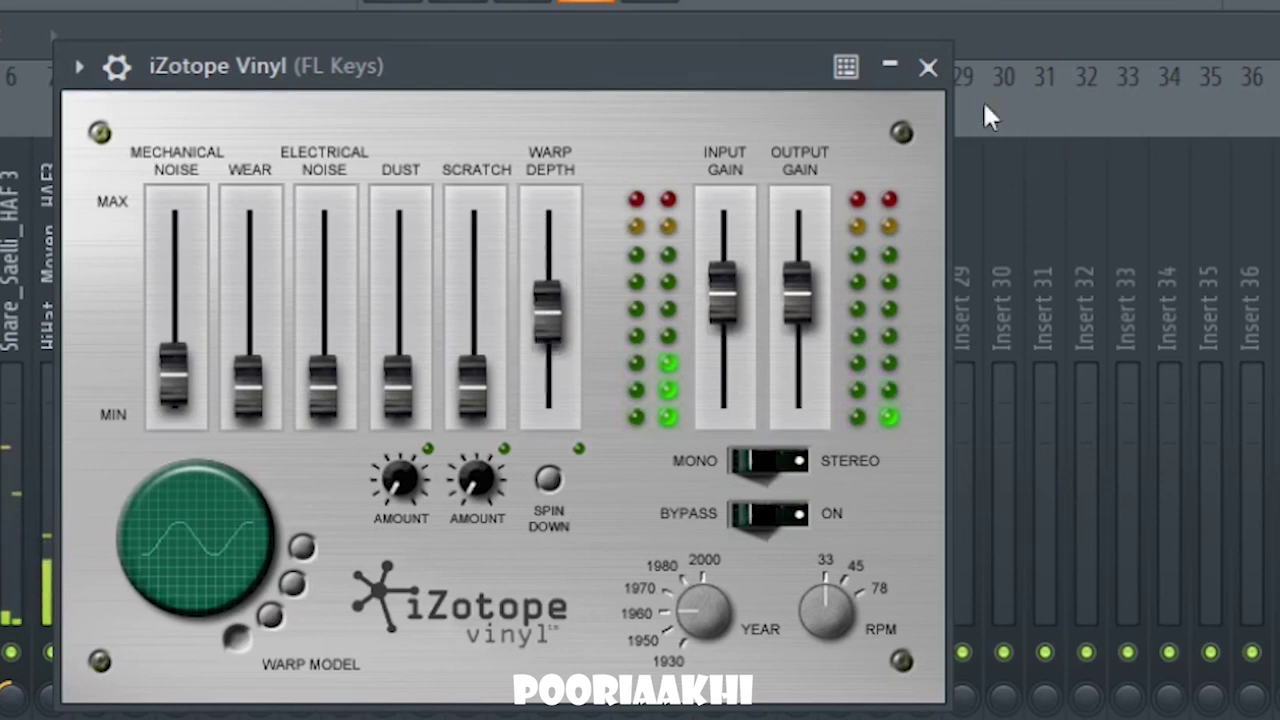
click(928, 66)
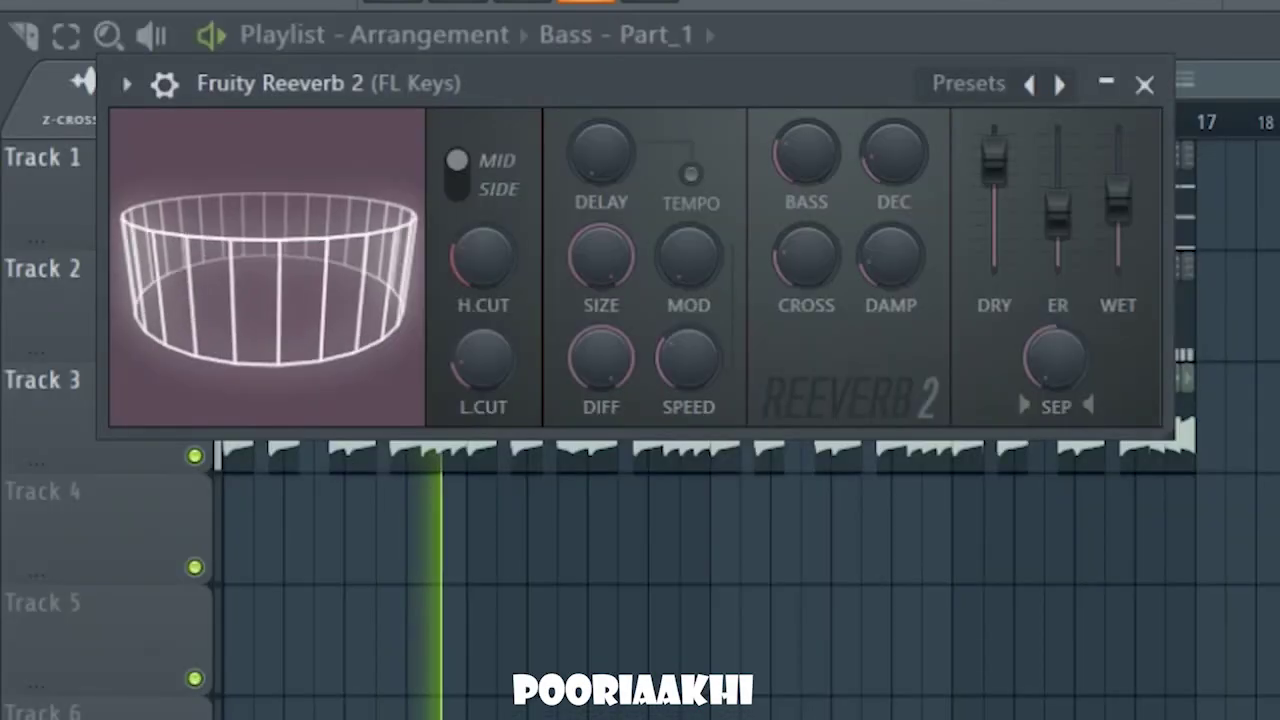
key(Escape)
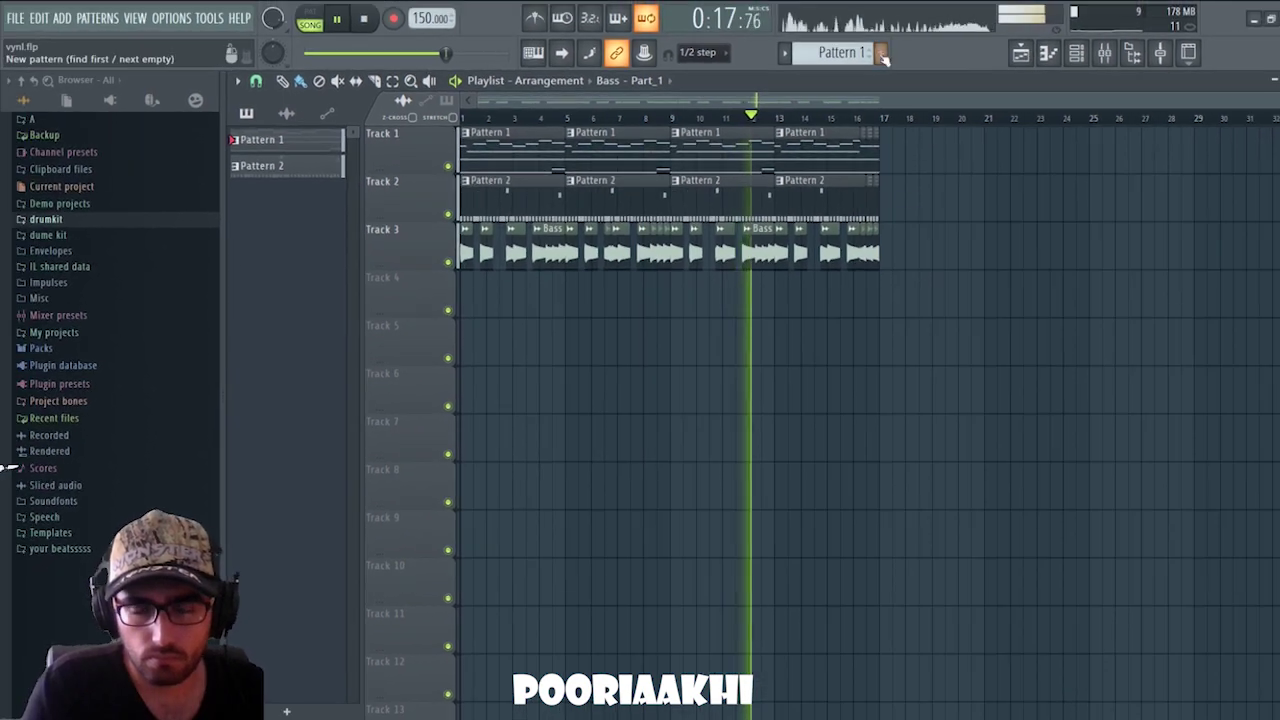
Step: Stop the song and reopen iZotope Vinyl on the FL Keys mixer track
key(space)
click(1104, 52)
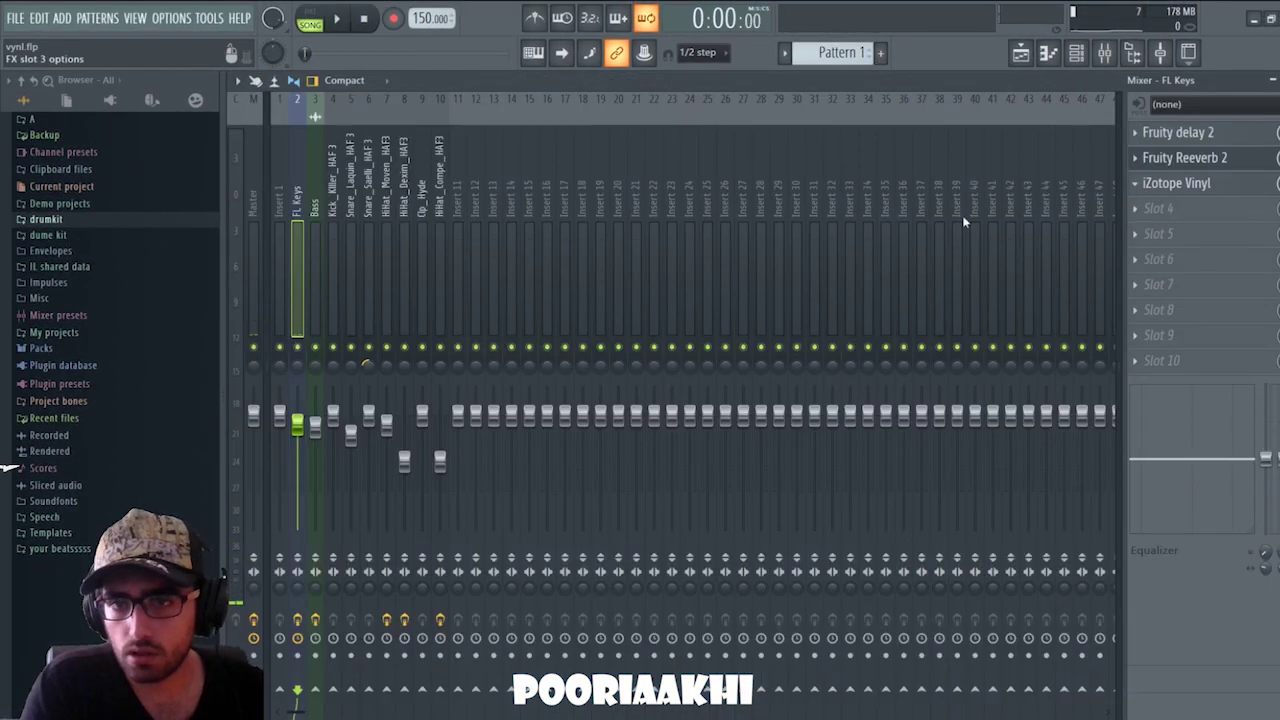
click(1220, 188)
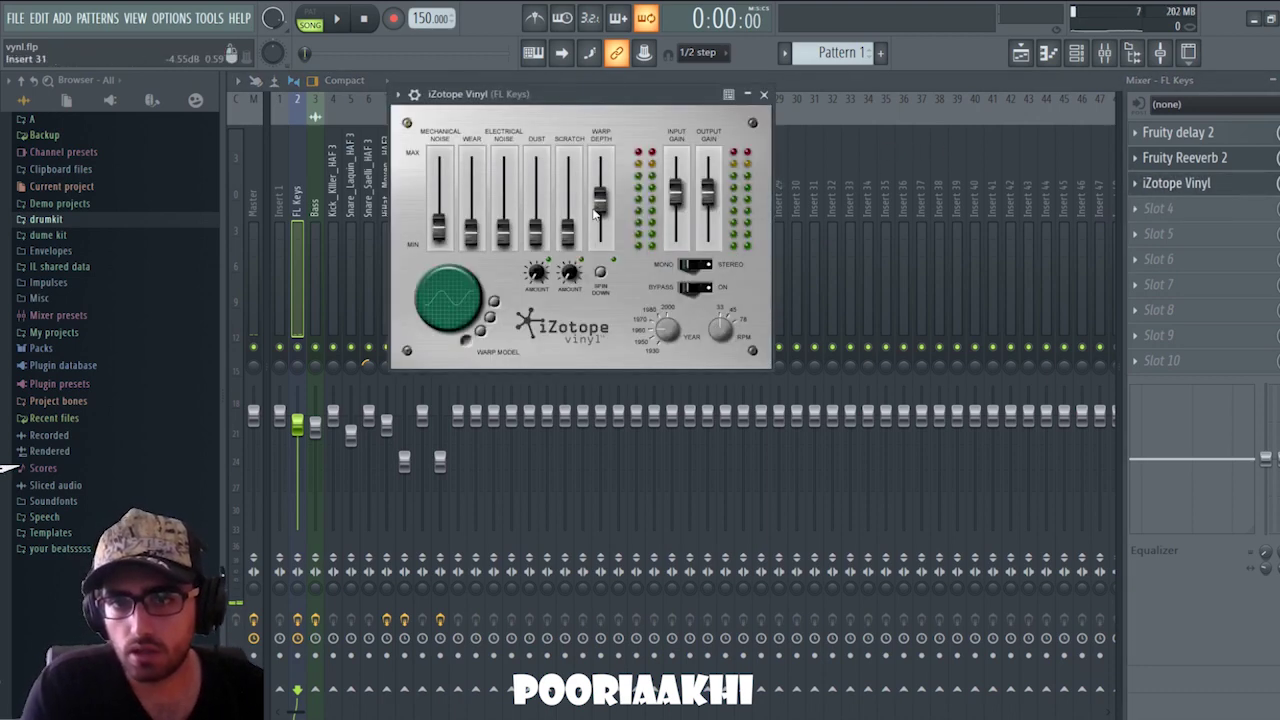
Step: Add iZotope Vinyl to the empty mixer track Insert 34 and raise its Mechanical Noise to about a third of its range
click(950, 188)
click(922, 192)
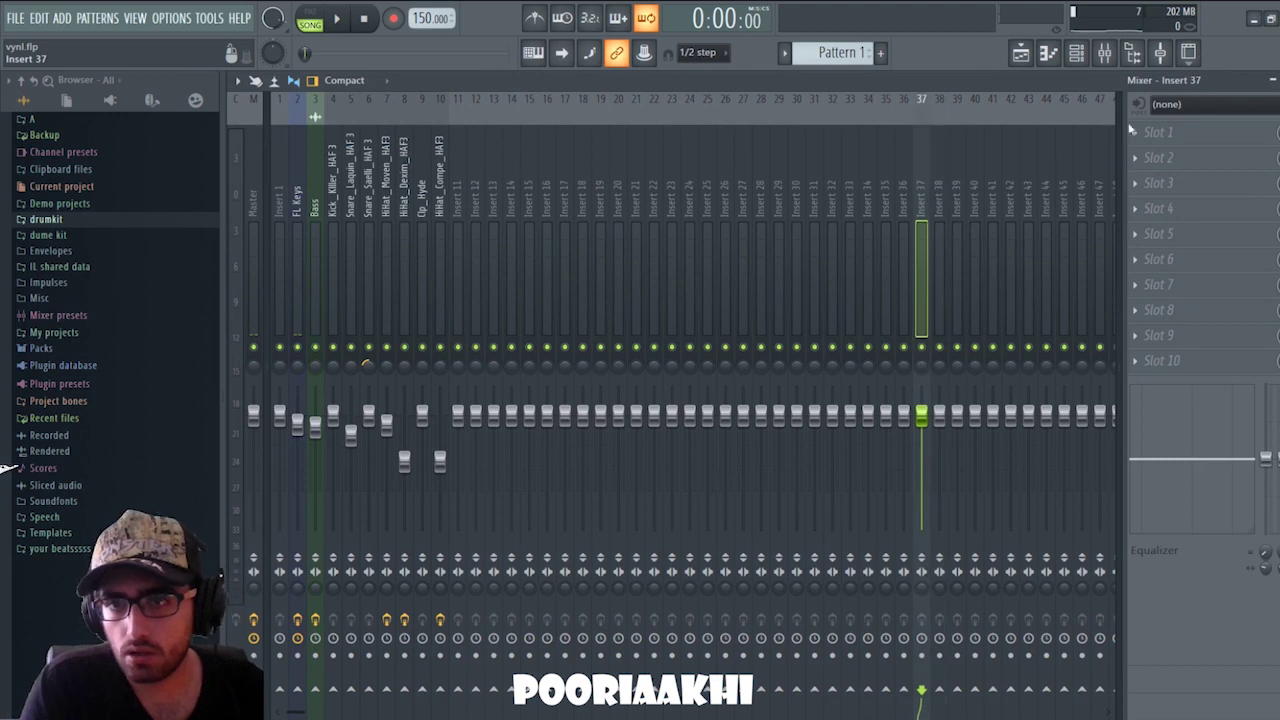
click(864, 190)
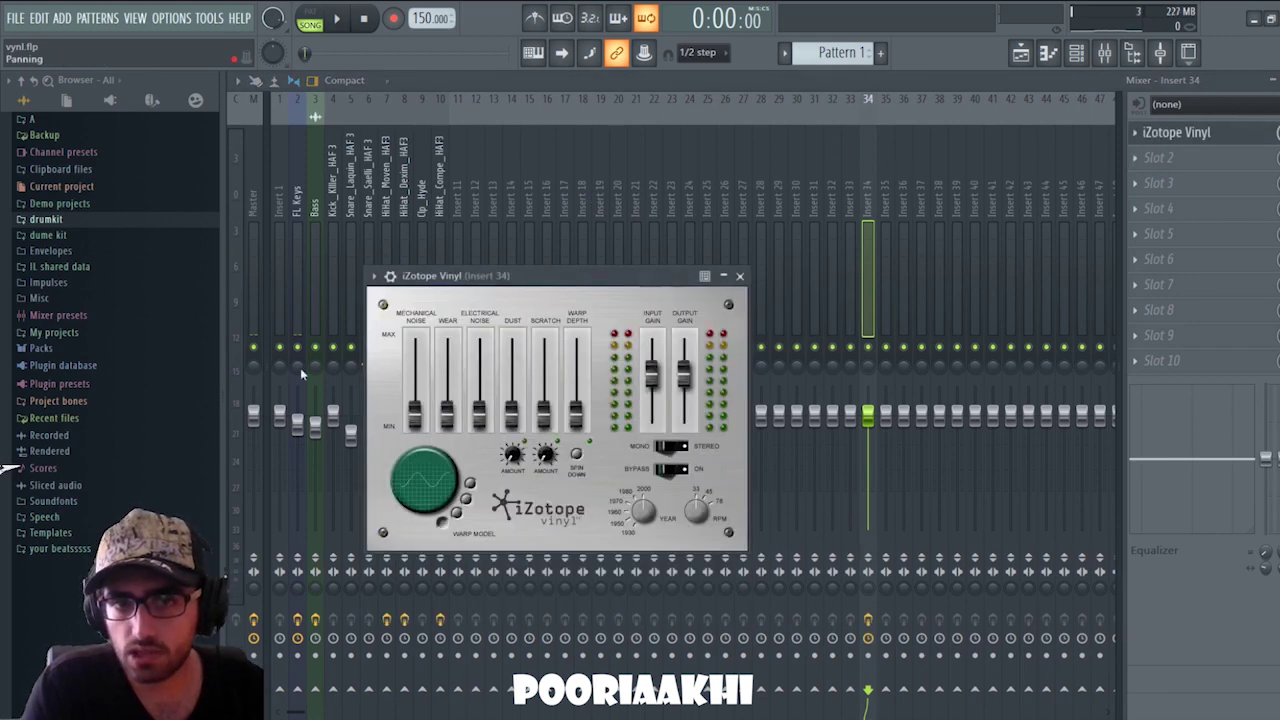
drag(420, 420, 418, 388)
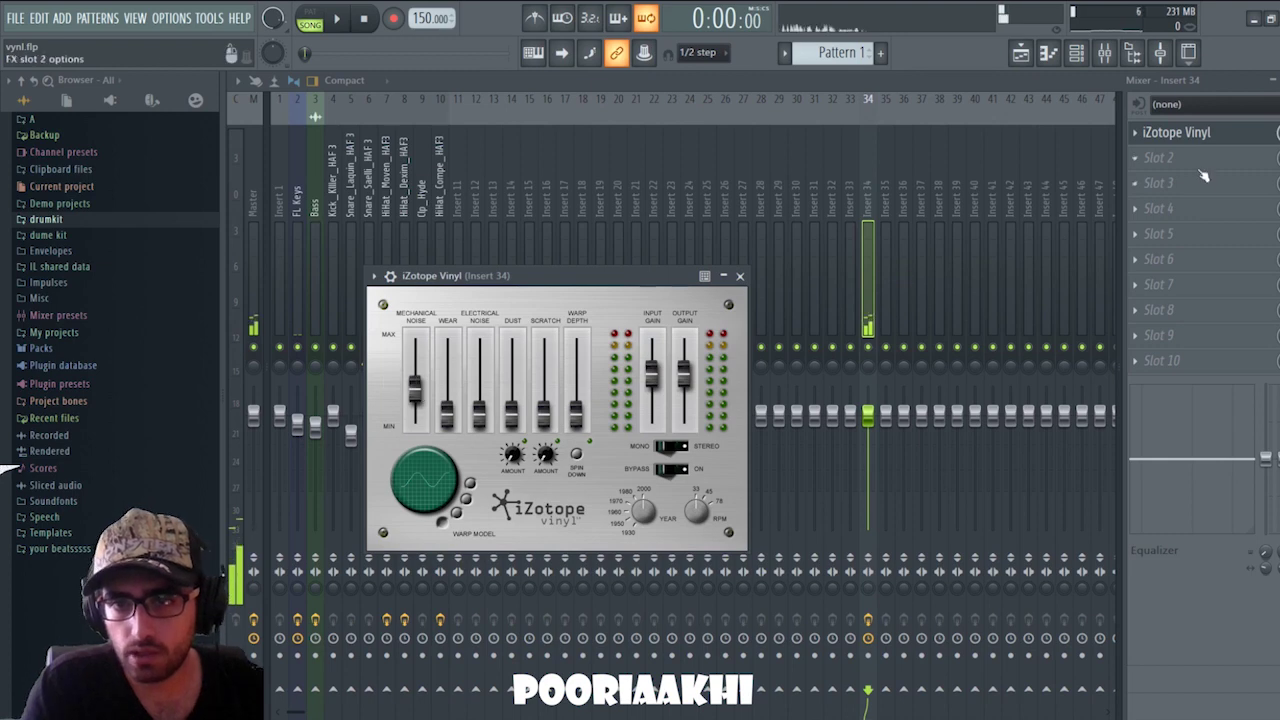
Step: Raise Mechanical Noise to about a third of its range on the FL Keys track's Vinyl
click(296, 289)
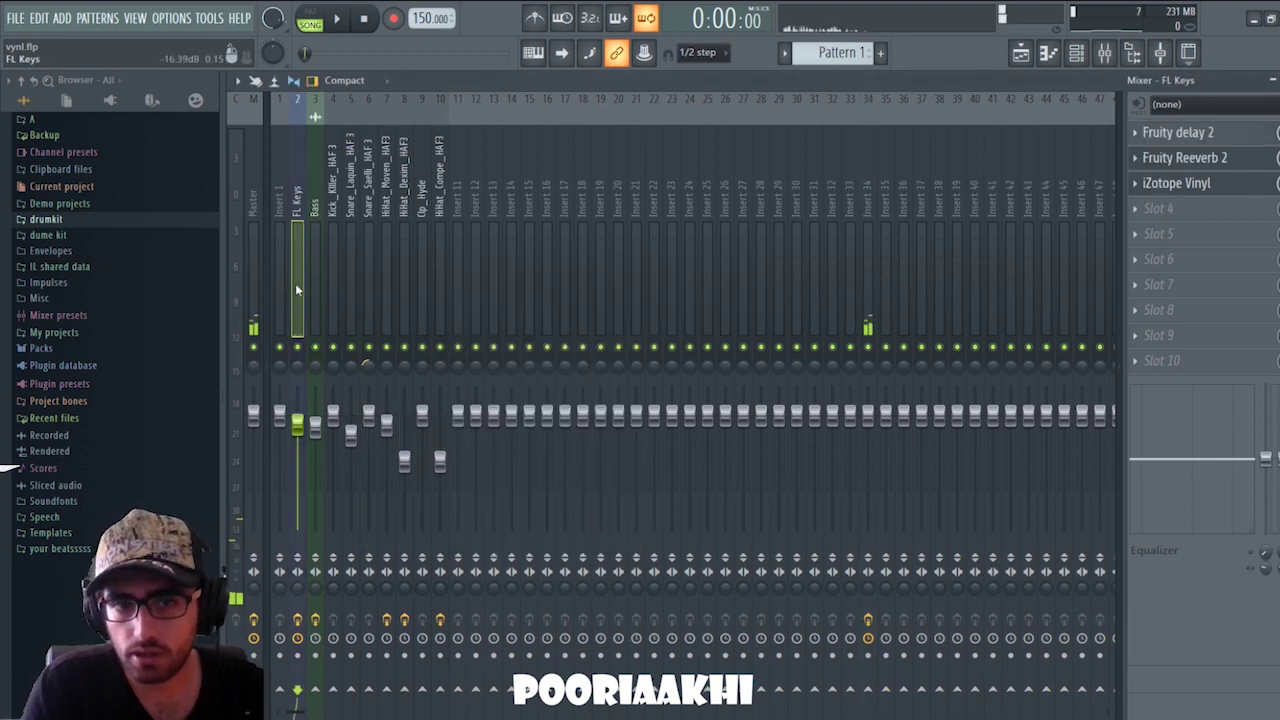
click(1200, 186)
drag(441, 229, 447, 207)
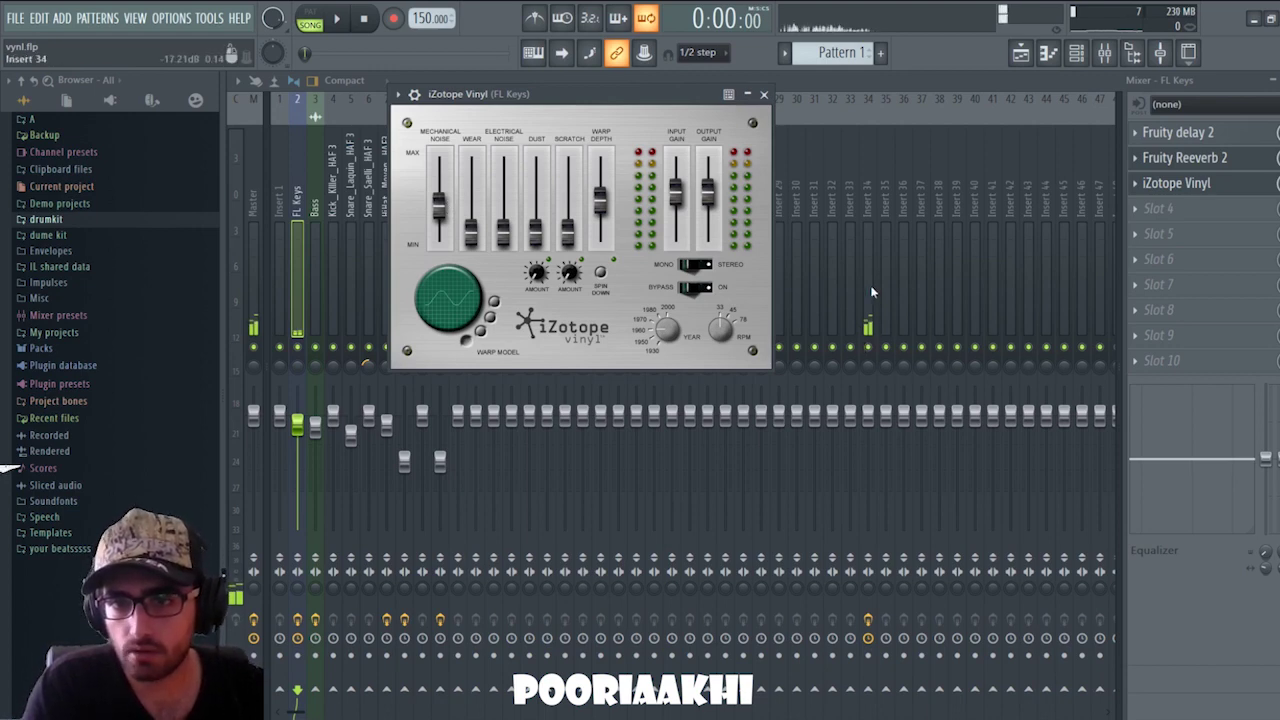
Step: Close the Vinyl window and play the song briefly to hear the noise from both Vinyl instances
click(764, 94)
key(space)
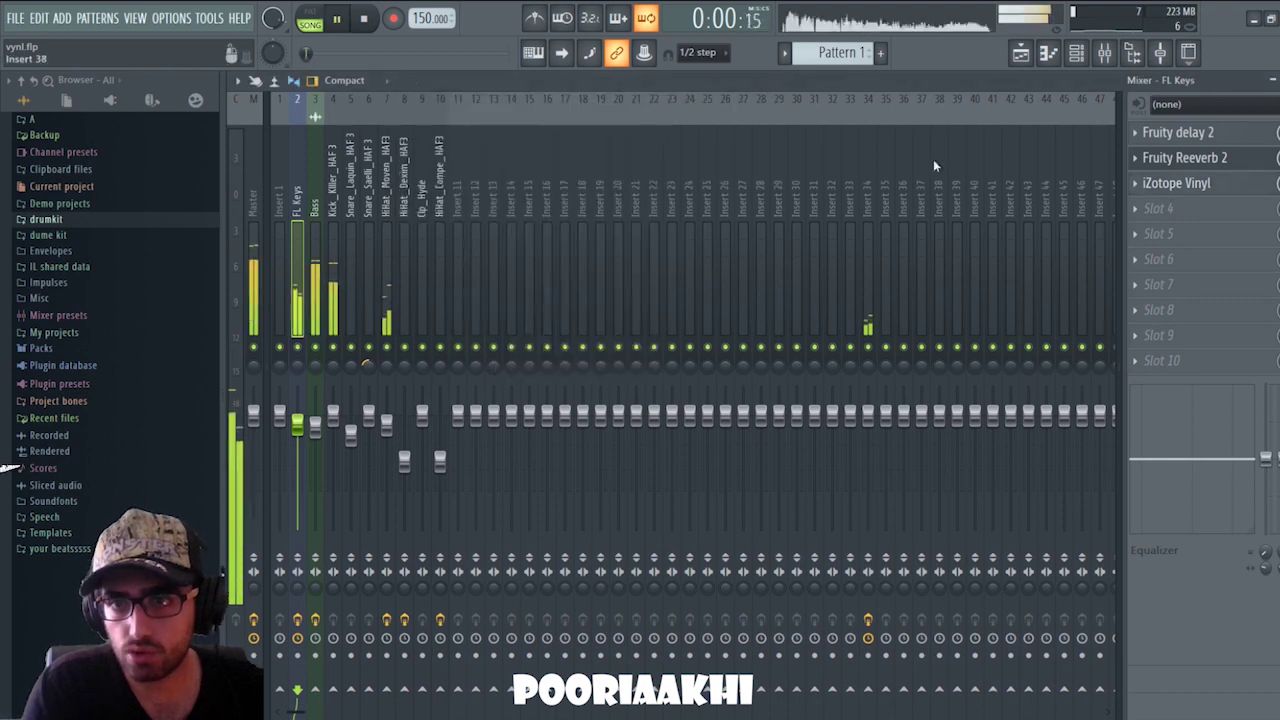
key(space)
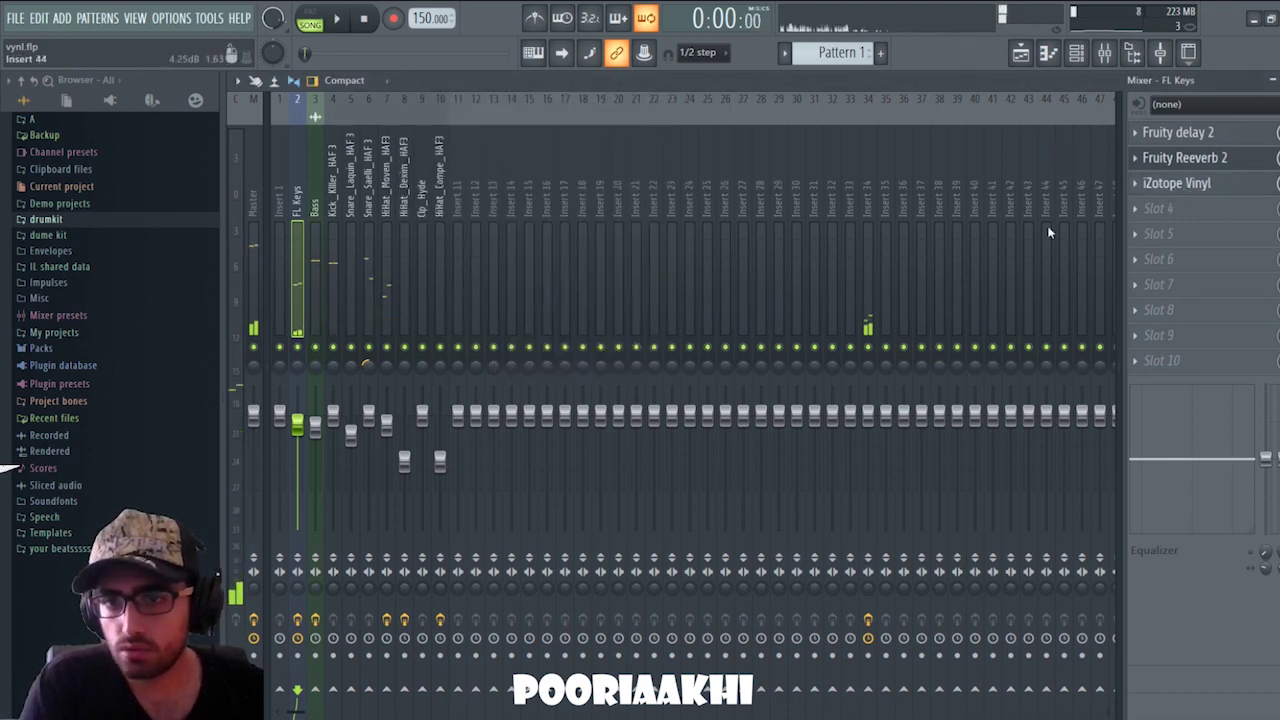
Step: Undo the addition of iZotope Vinyl on Insert 34
click(870, 275)
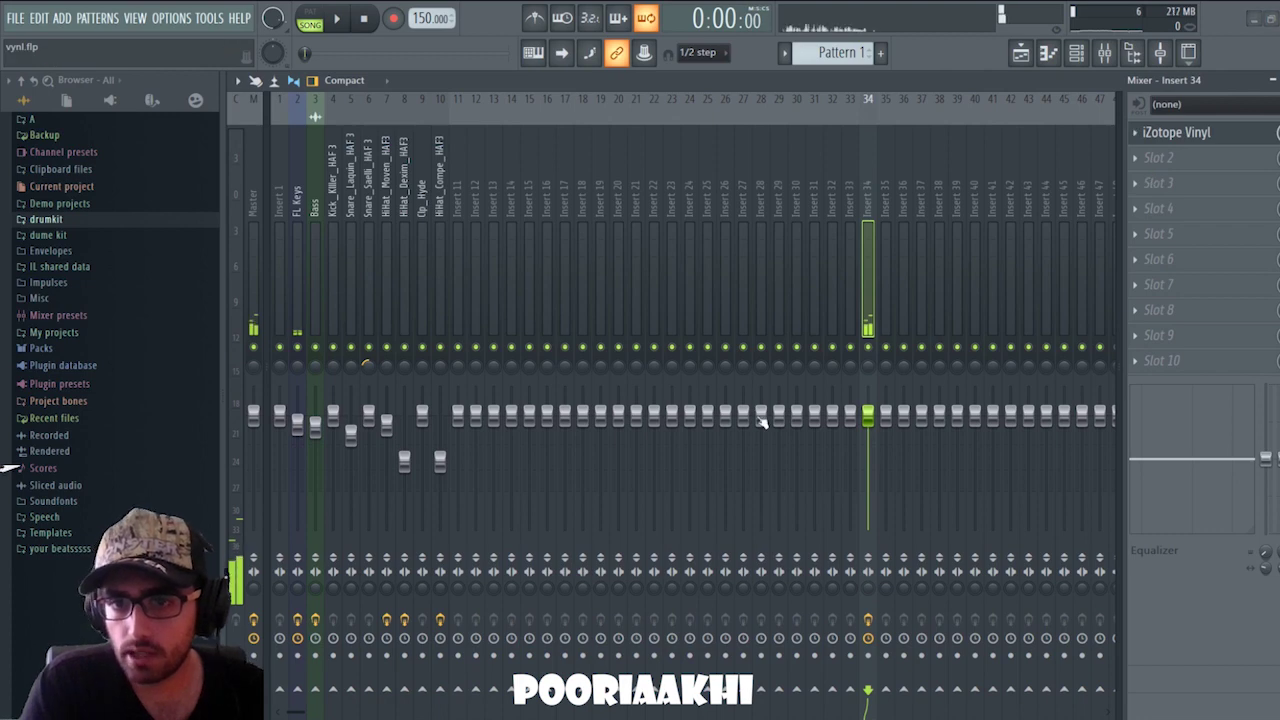
key(ctrl+z)
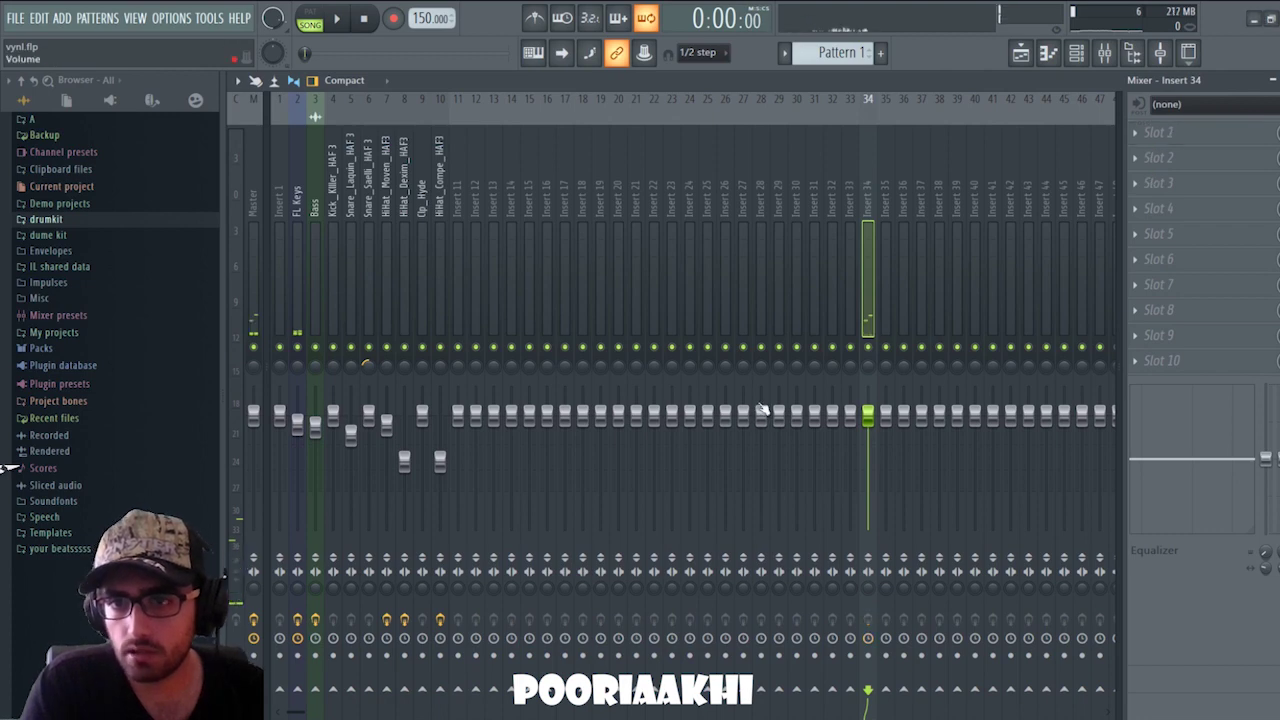
Step: Return Mechanical Noise to minimum on the FL Keys track's Vinyl and remove the plugin from that track
click(299, 276)
click(1150, 184)
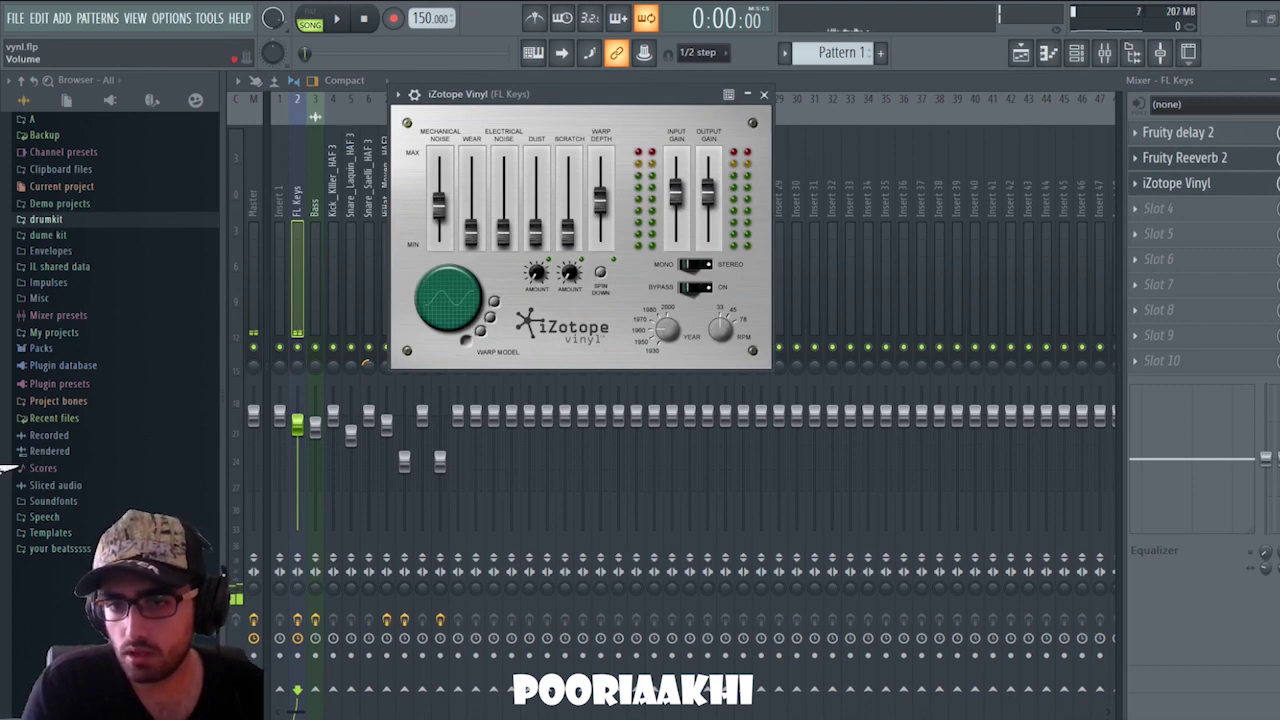
drag(436, 200, 466, 244)
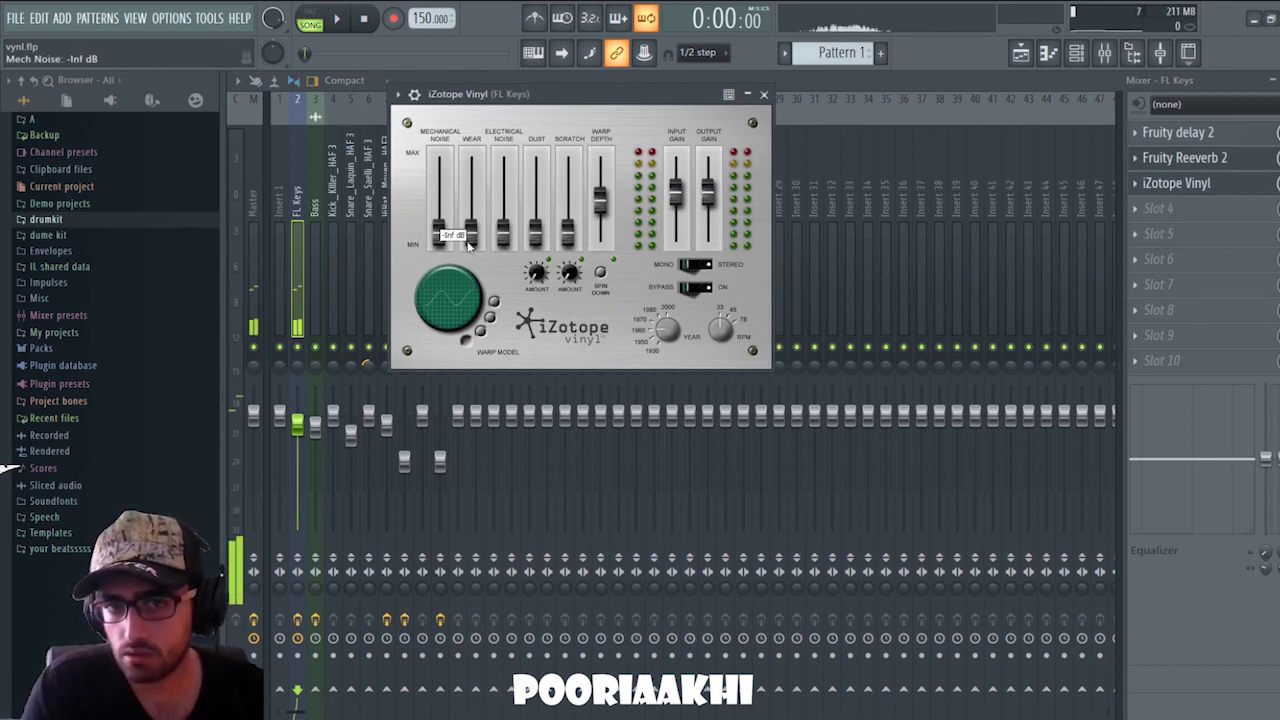
click(1150, 186)
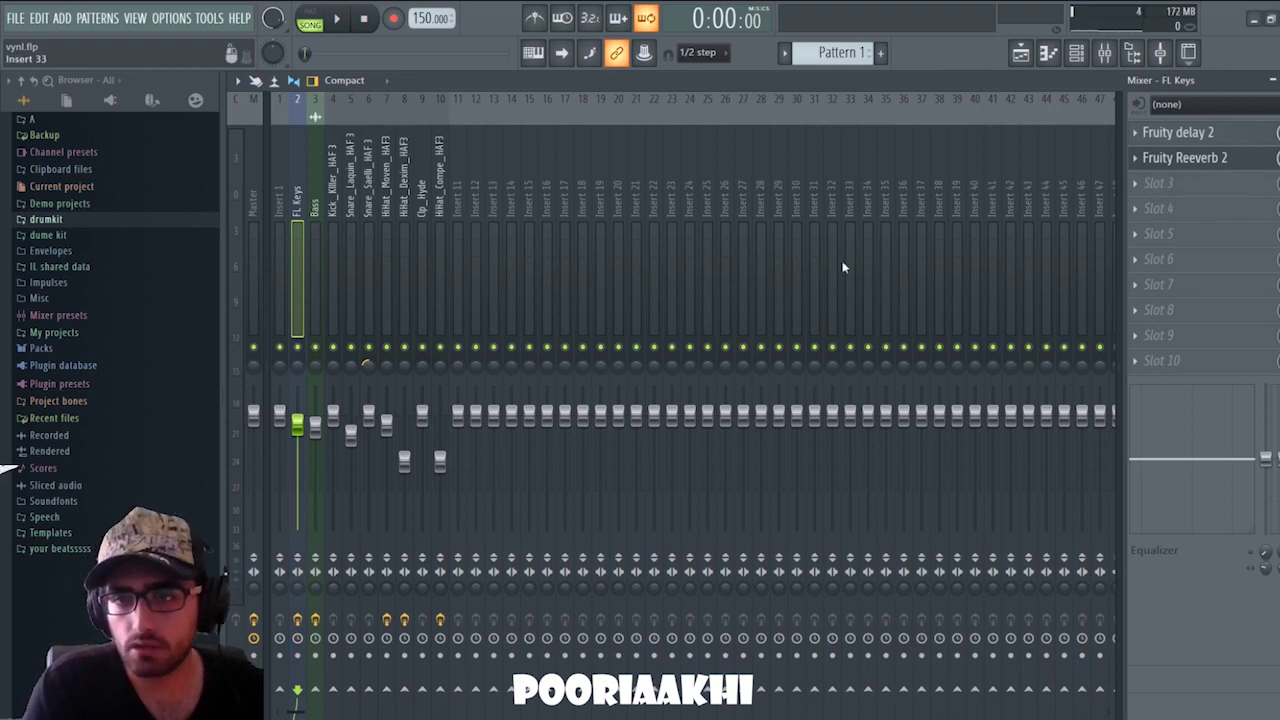
Step: Add iZotope Vinyl to slot 1 of the Master track and start playing the song
click(260, 212)
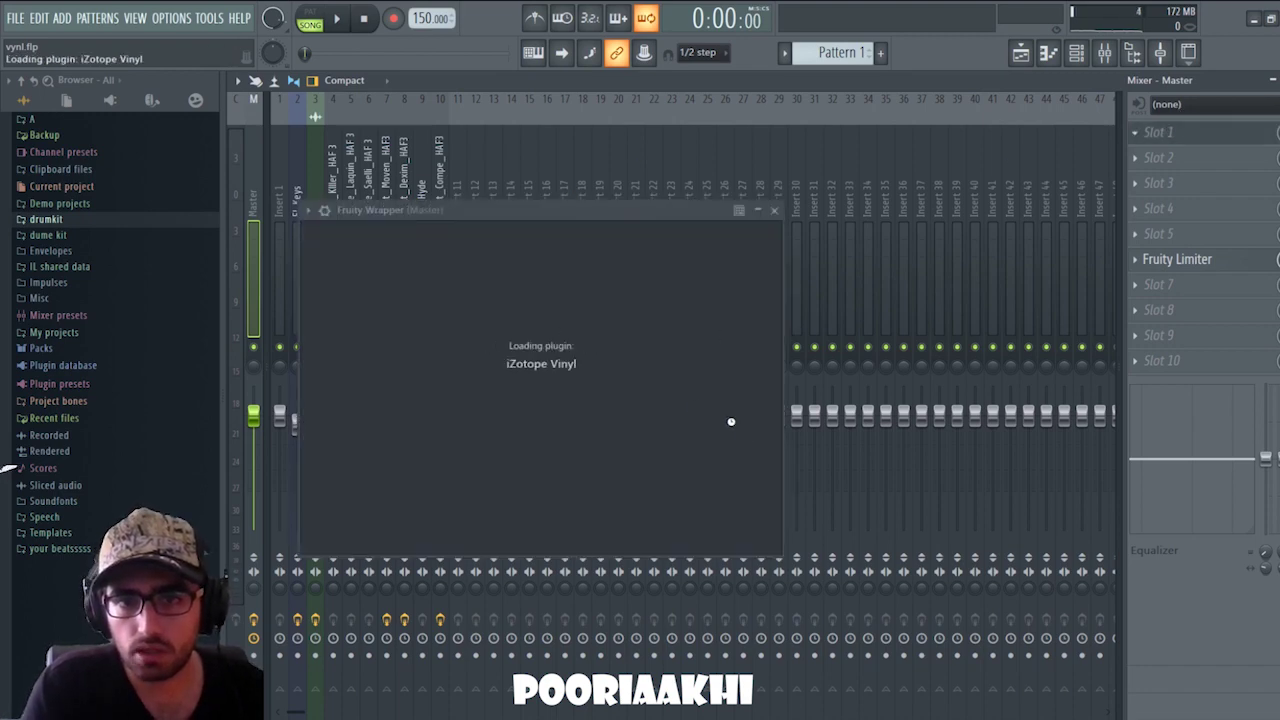
key(space)
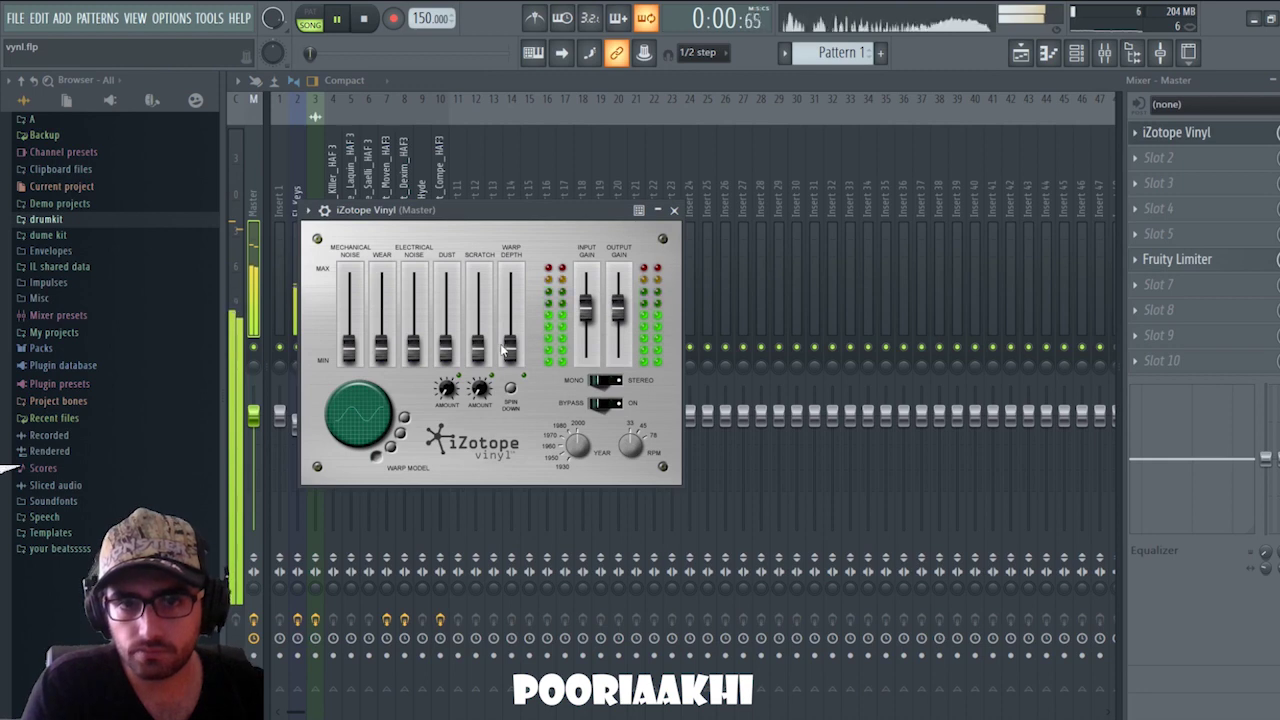
Step: Set the Master track Vinyl's Warp Depth to 86.73 % and turn Year up to 2000 during playback
drag(510, 348, 511, 297)
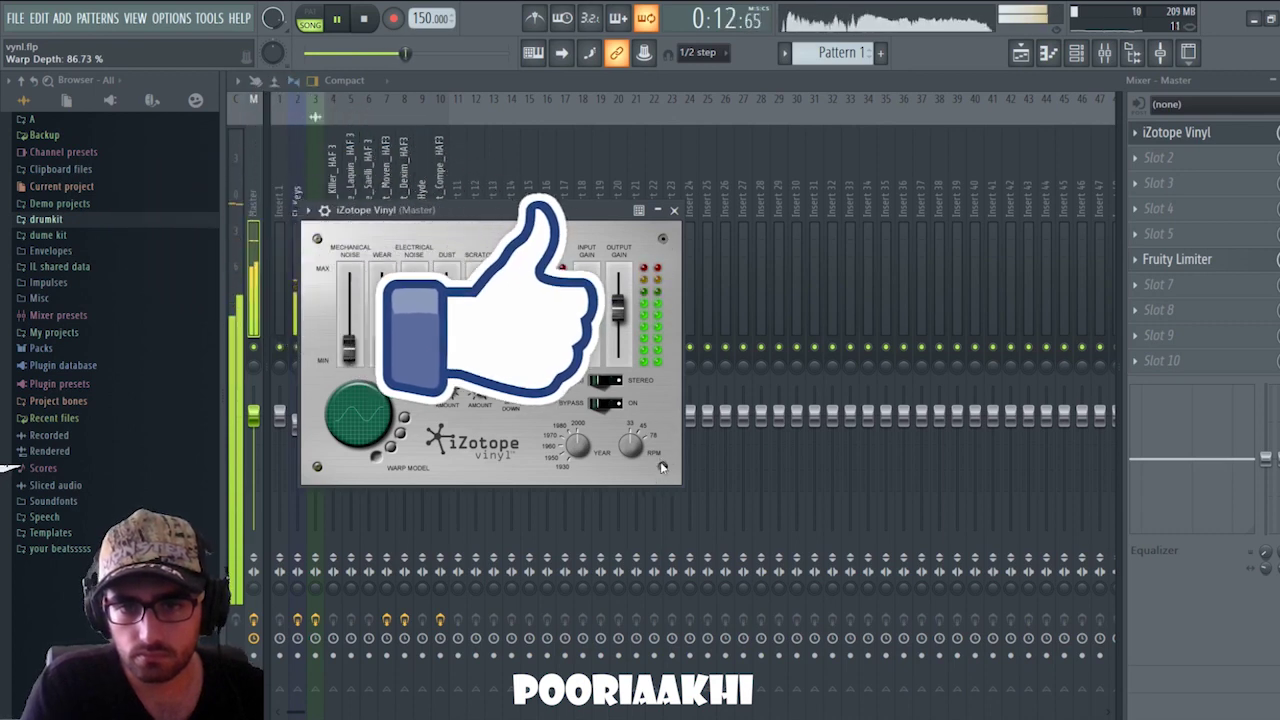
drag(568, 468, 572, 426)
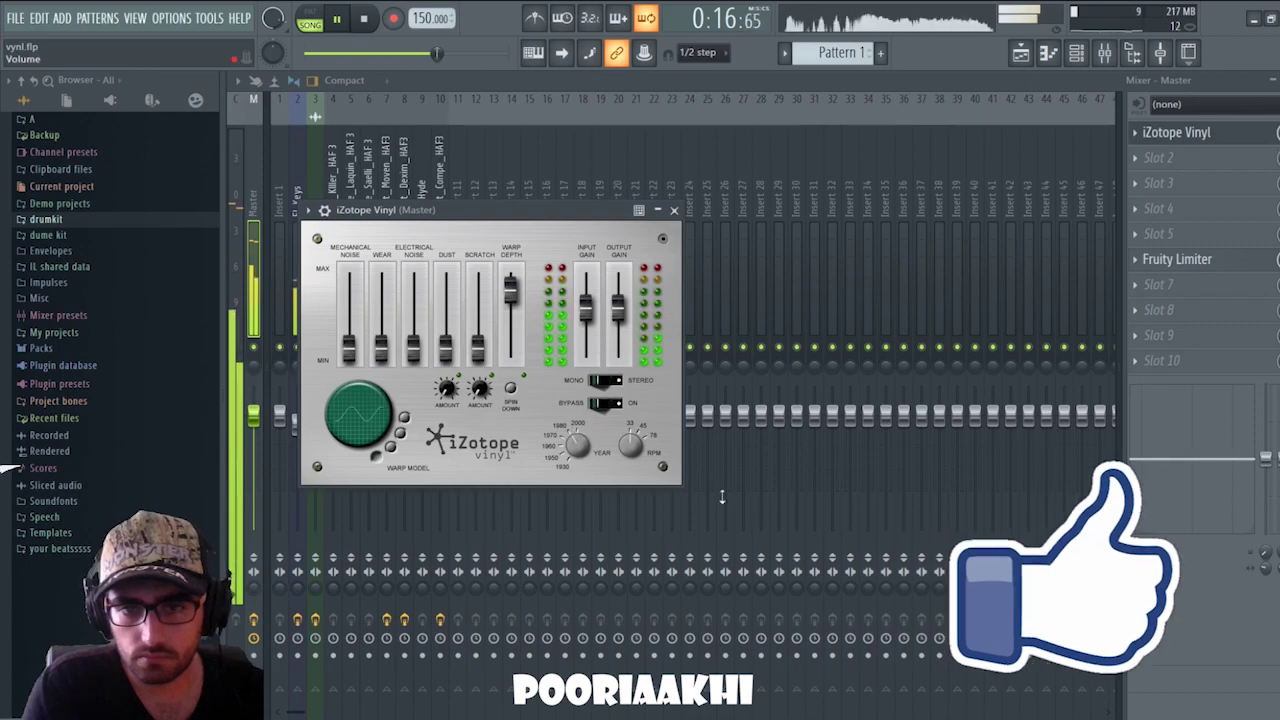
Step: Swing Vinyl's faceplate open to view the credits hidden behind it, and close it again
click(317, 466)
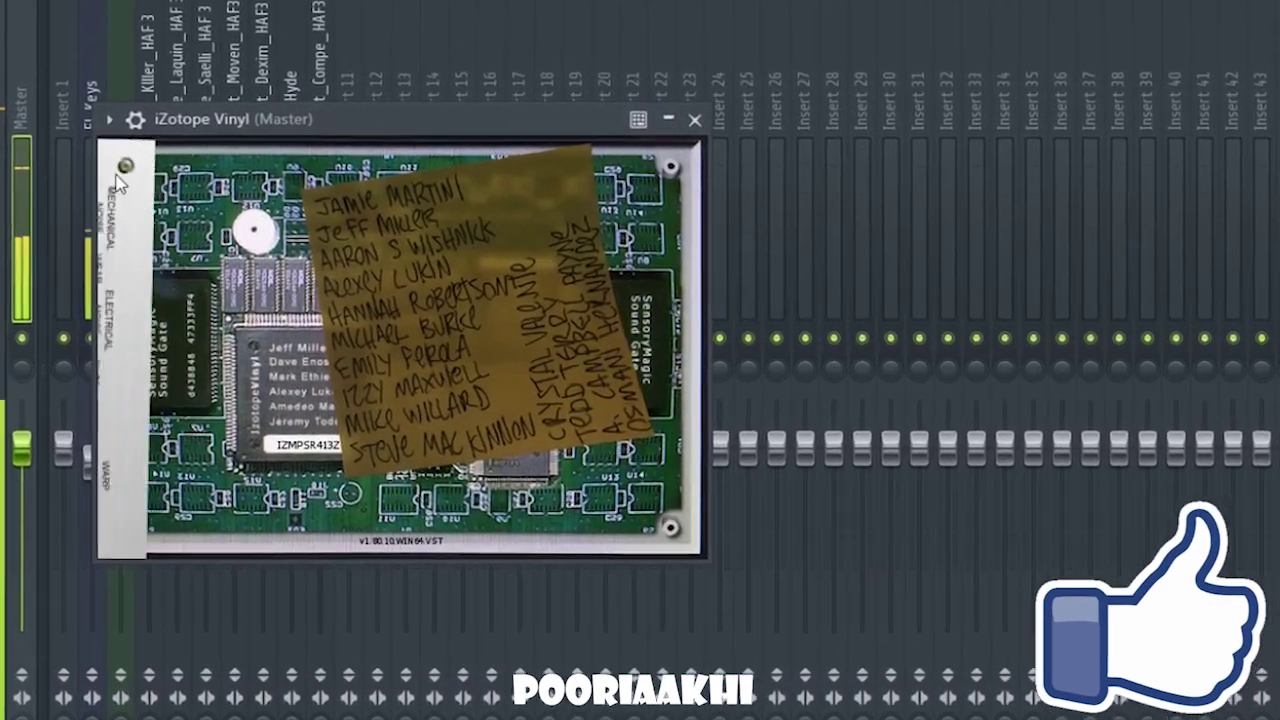
click(118, 178)
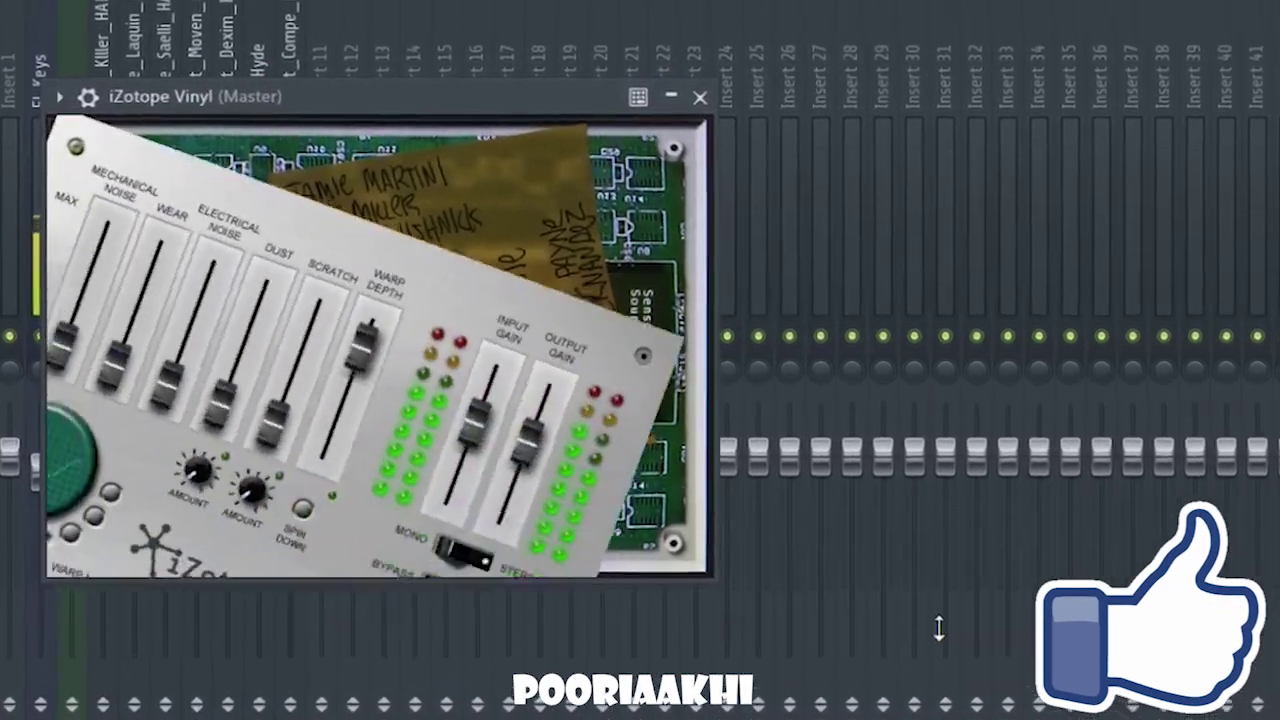